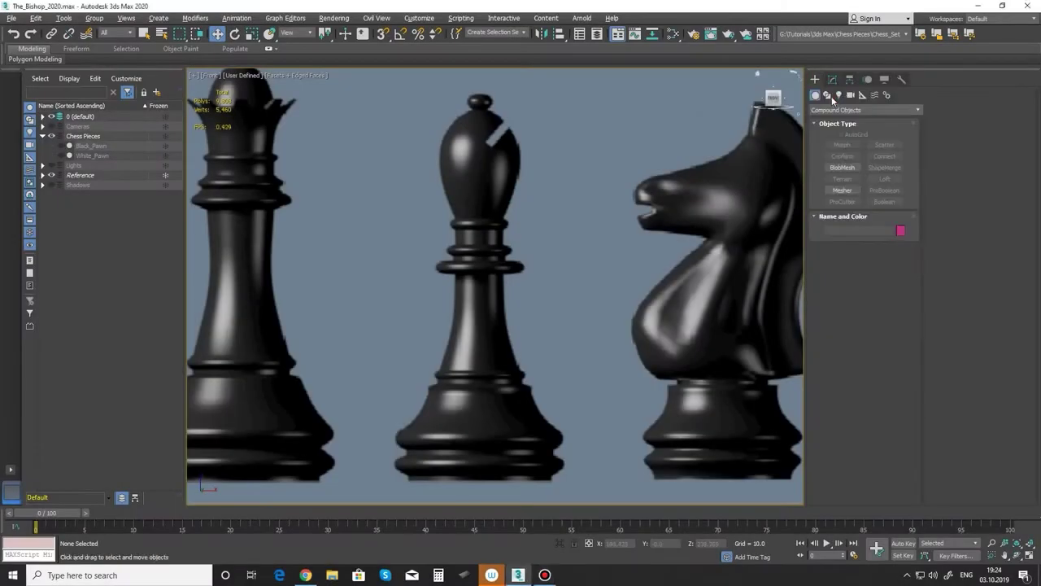
# Step: Start a Line spline down the bishop's right silhouette, from the top knob through the collar and stem
pyautogui.click(827, 95)
pyautogui.click(842, 153)
pyautogui.click(478, 94)
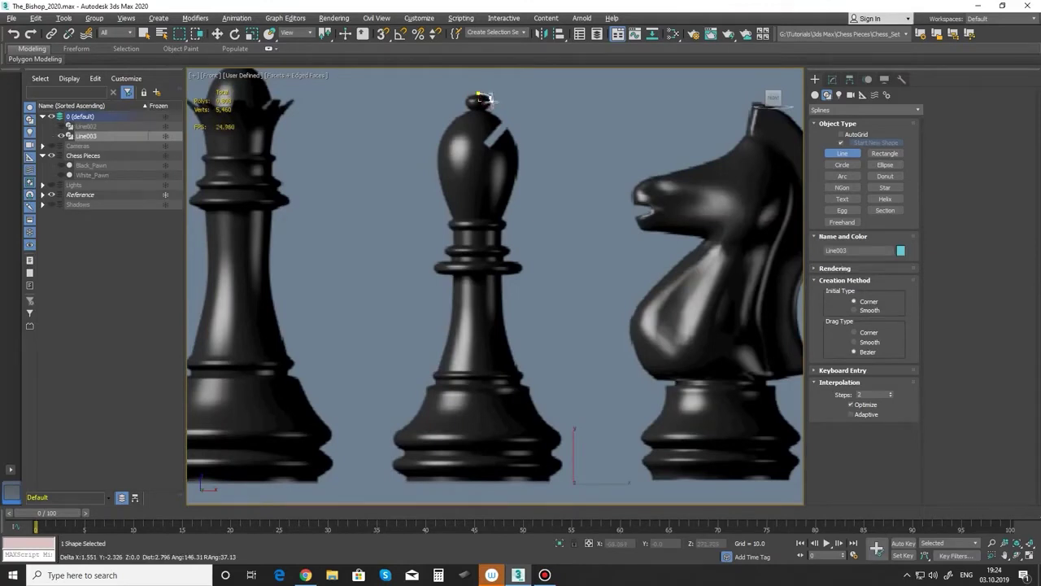
pyautogui.click(485, 106)
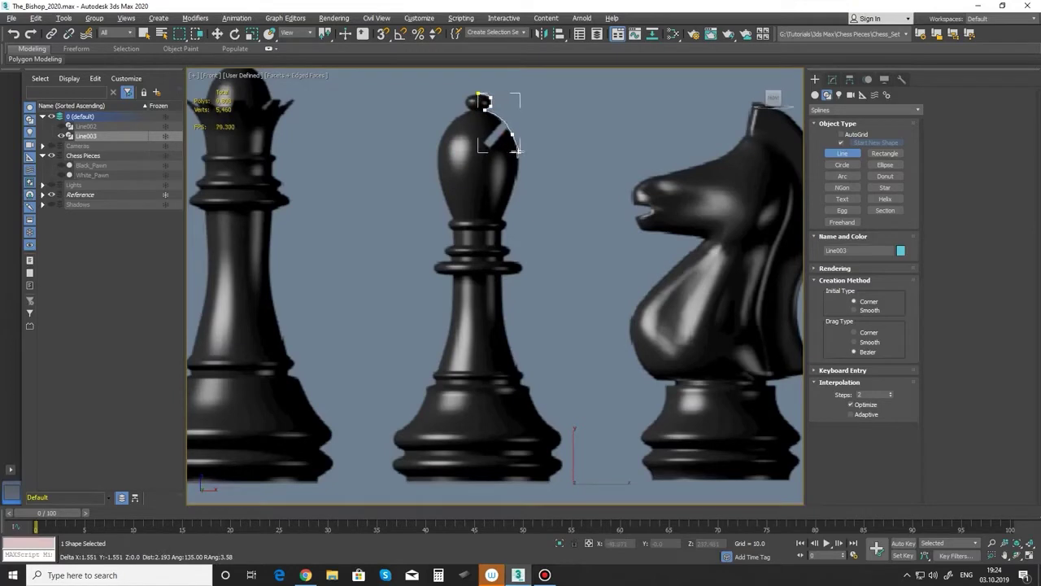
pyautogui.click(513, 186)
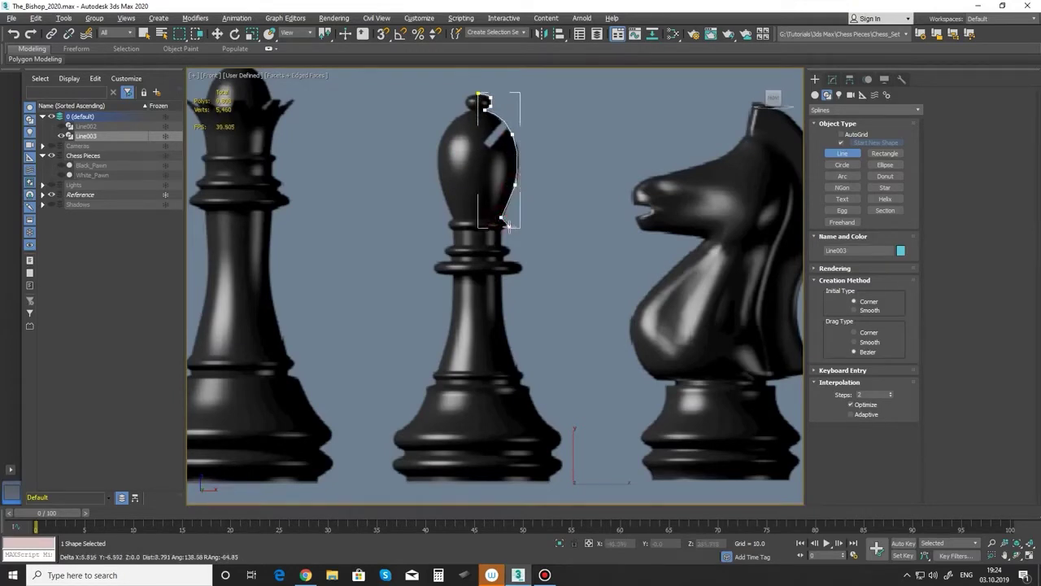
pyautogui.click(509, 223)
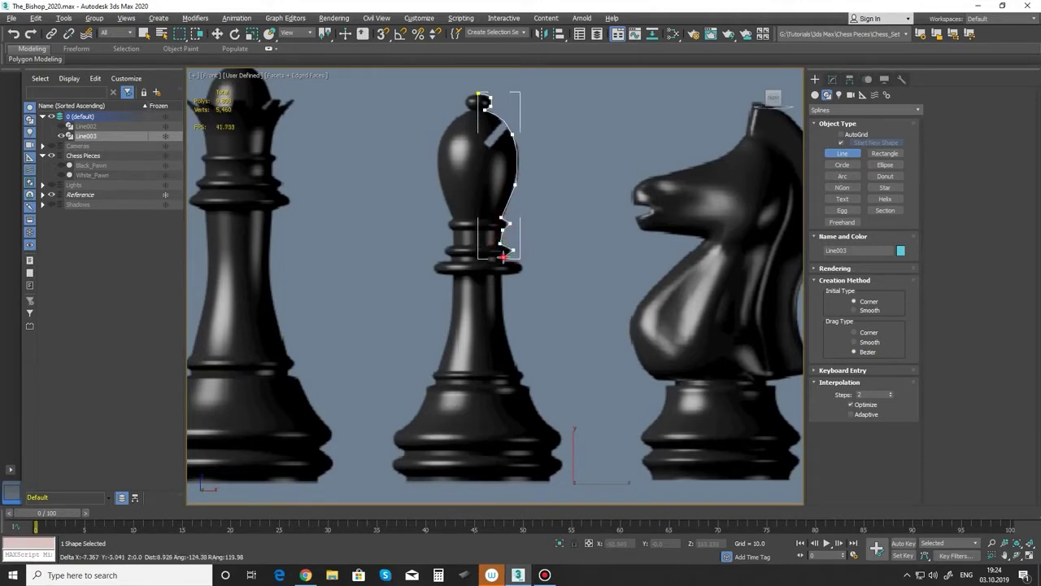
pyautogui.click(503, 257)
pyautogui.click(528, 266)
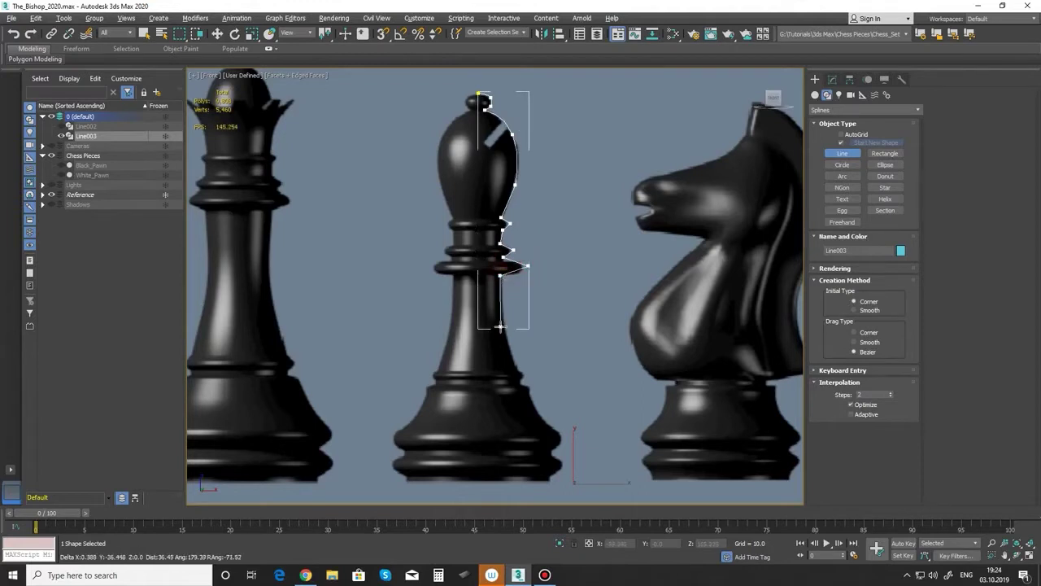
pyautogui.click(500, 327)
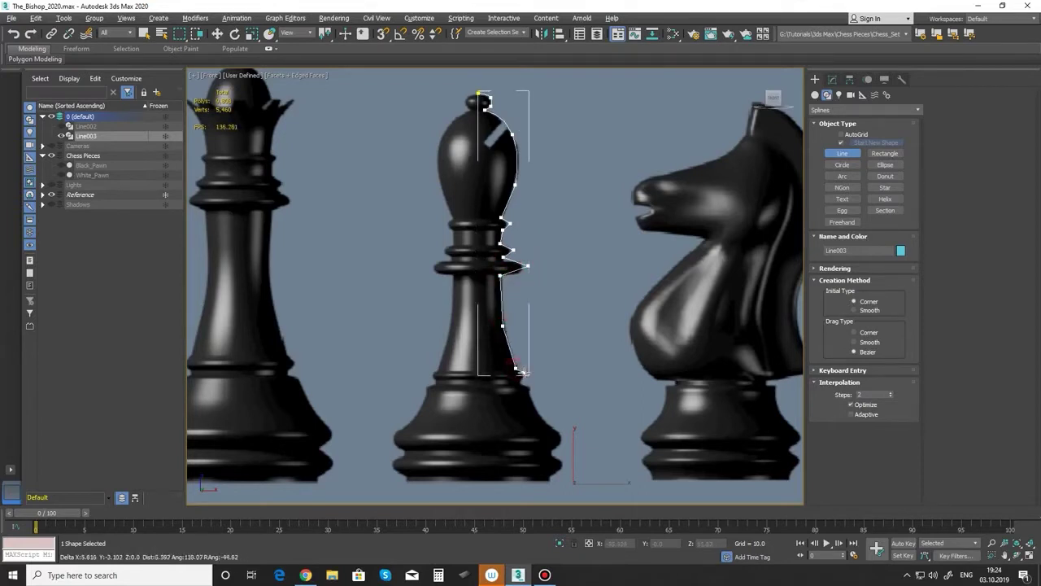
pyautogui.click(518, 376)
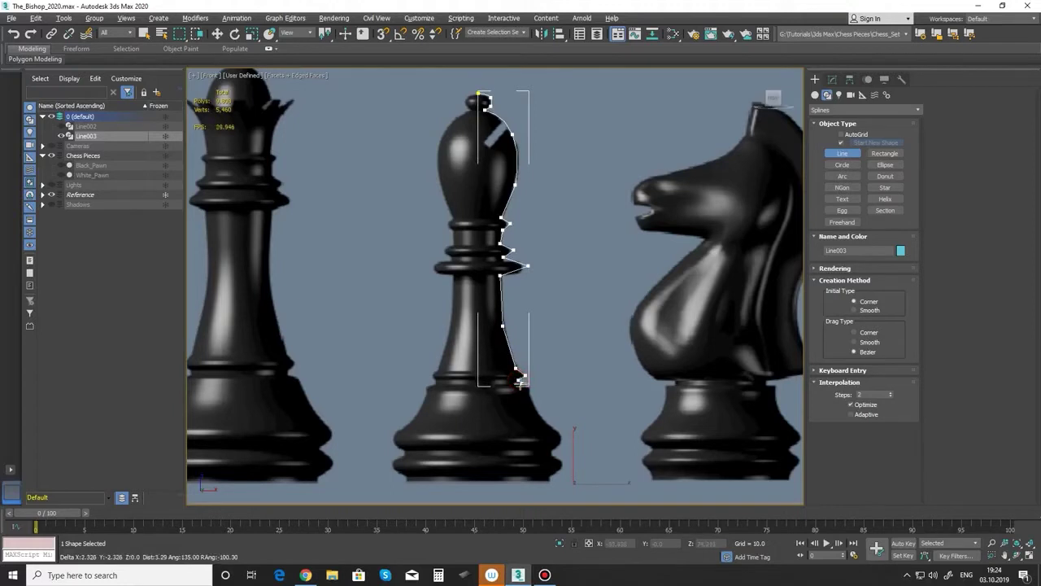
# Step: Continue Line003 around the base rings to the centre axis and finish the half-profile
pyautogui.click(521, 383)
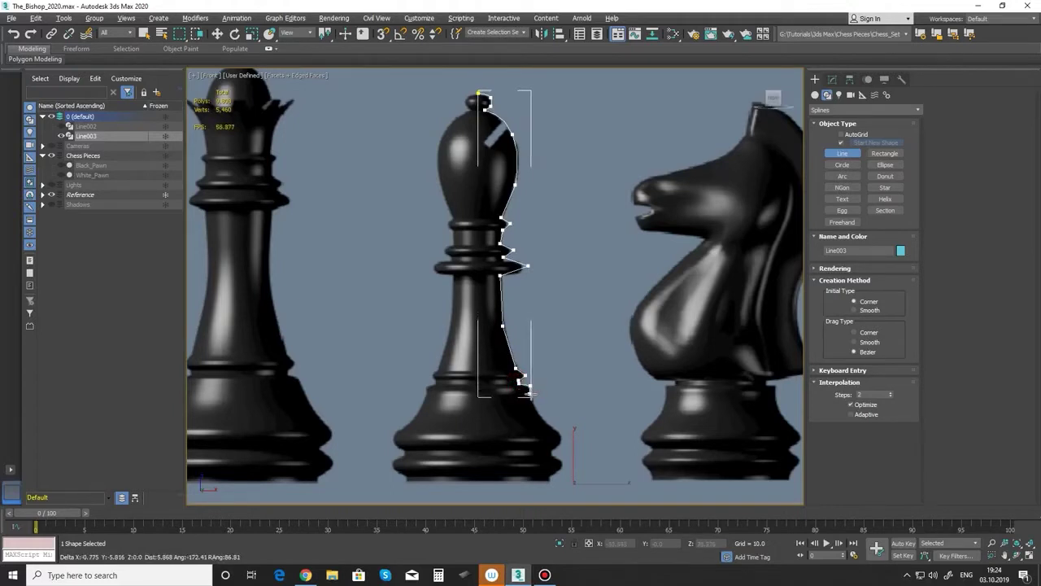
pyautogui.click(530, 394)
pyautogui.click(540, 414)
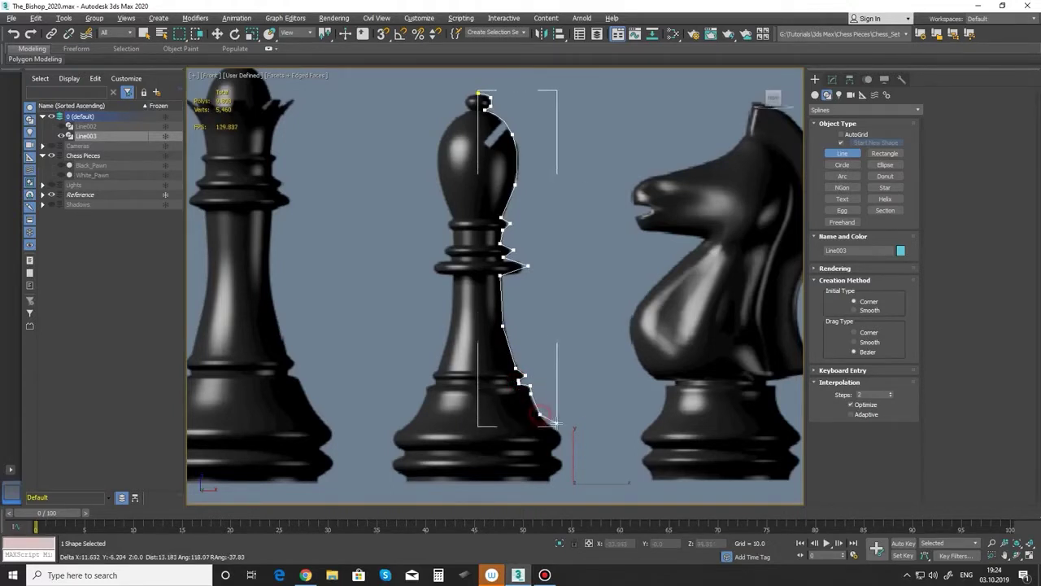
pyautogui.click(564, 437)
pyautogui.click(550, 452)
pyautogui.click(569, 466)
pyautogui.click(549, 479)
pyautogui.click(481, 480)
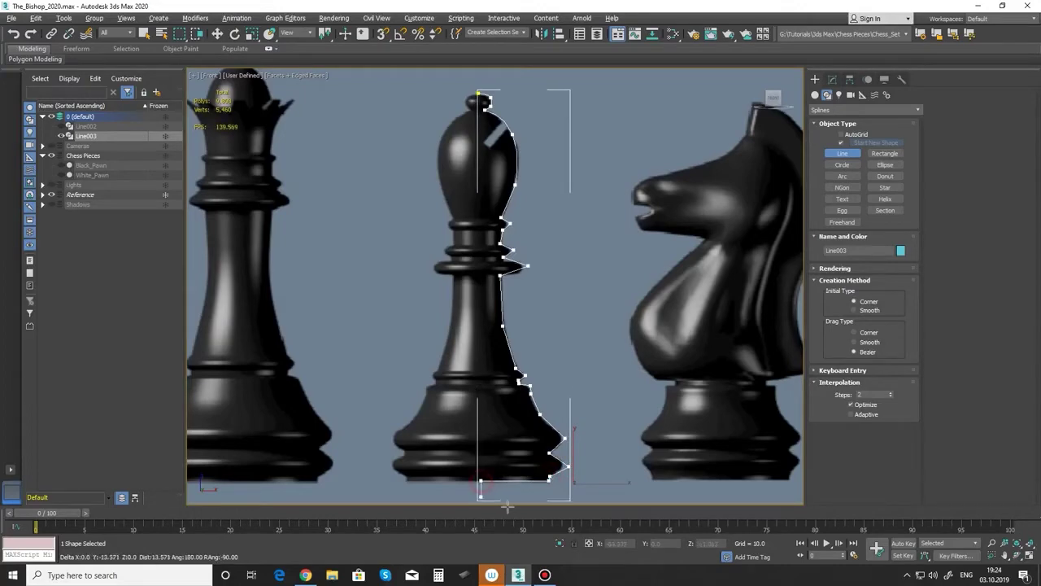
pyautogui.rightClick(499, 490)
pyautogui.click(832, 79)
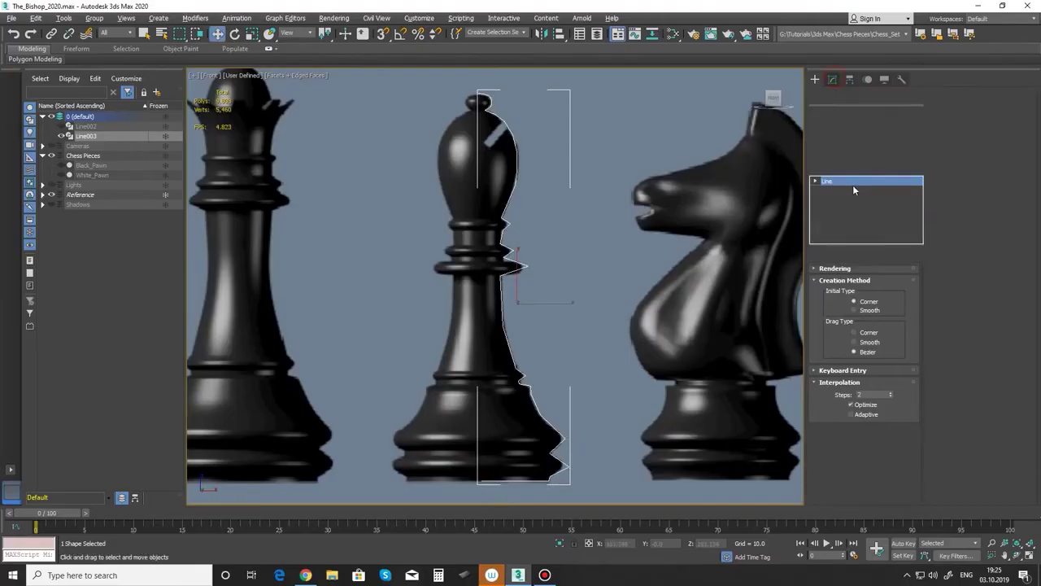
# Step: Fillet three collar corner vertices of Line003 by 3.201
pyautogui.scroll(5, 579, 261)
pyautogui.scroll(2, 579, 260)
pyautogui.click(564, 277)
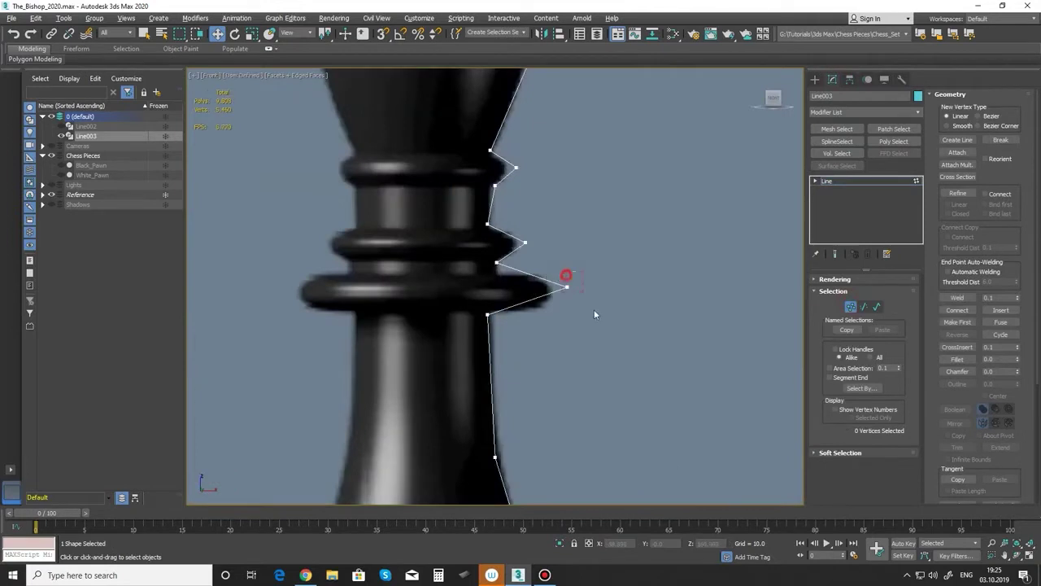
pyautogui.moveTo(586, 270); pyautogui.dragTo(590, 286)
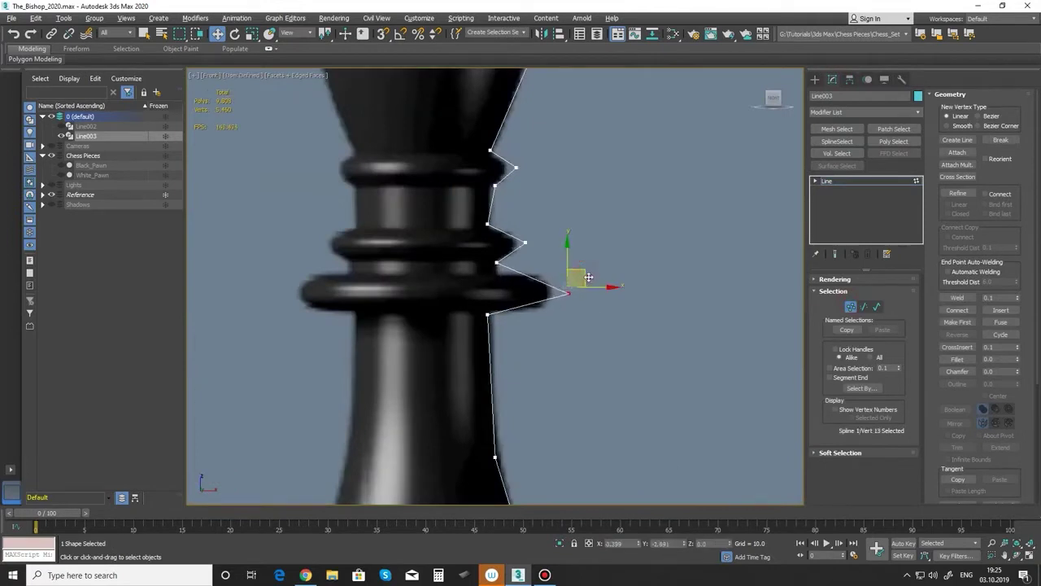
pyautogui.keyDown('ctrl'); pyautogui.click(524, 236); pyautogui.keyUp('ctrl')
pyautogui.keyDown('ctrl'); pyautogui.click(516, 167); pyautogui.keyUp('ctrl')
pyautogui.click(957, 359)
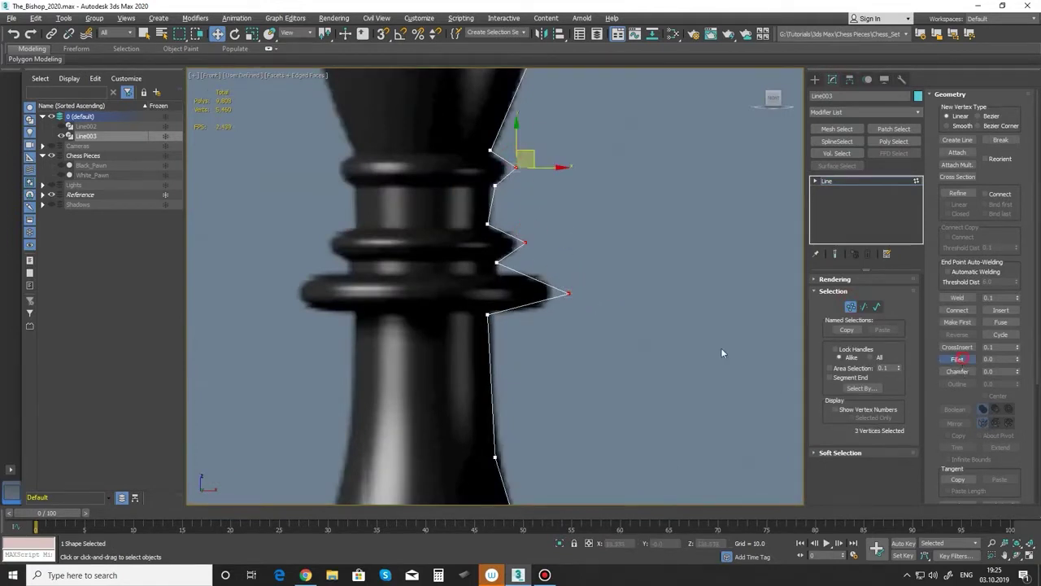
pyautogui.moveTo(573, 285); pyautogui.dragTo(573, 276)
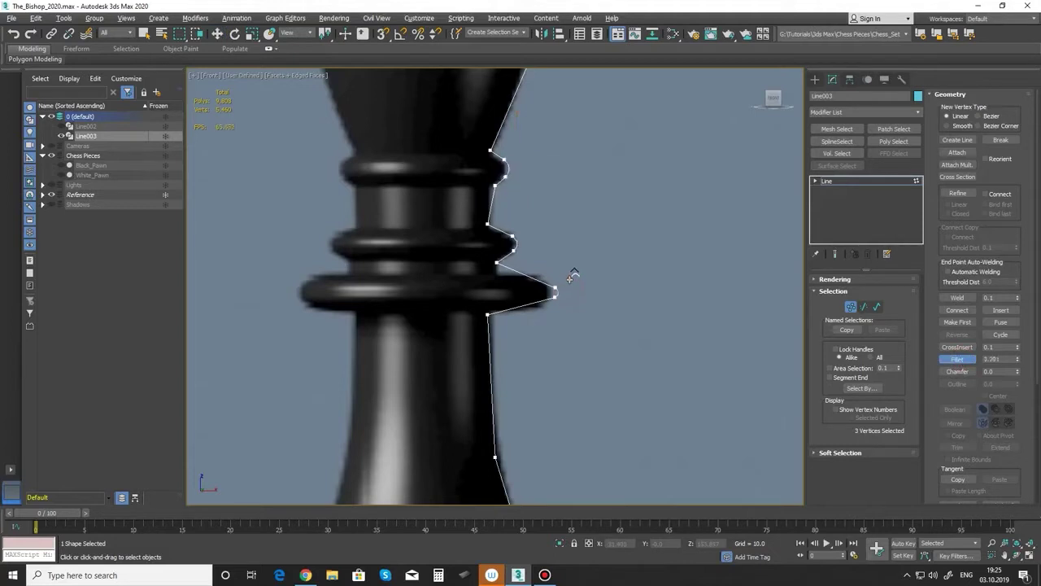
pyautogui.rightClick(522, 187)
# Step: Nudge several collar vertices slightly to match the reference outline
pyautogui.click(505, 157)
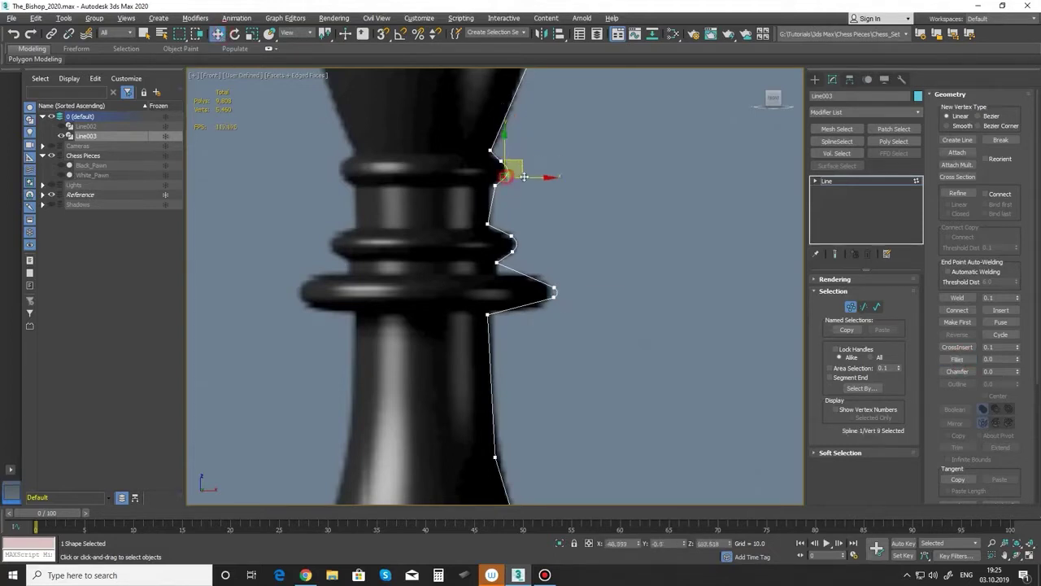
pyautogui.moveTo(524, 176); pyautogui.dragTo(521, 177)
pyautogui.click(494, 185)
pyautogui.click(487, 223)
pyautogui.moveTo(488, 198); pyautogui.dragTo(488, 202)
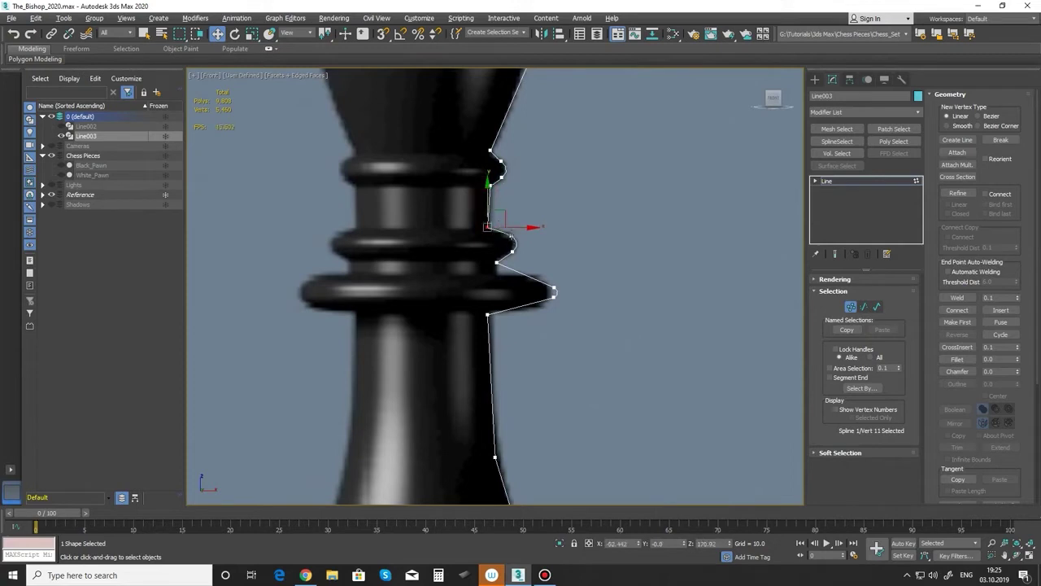
pyautogui.click(510, 236)
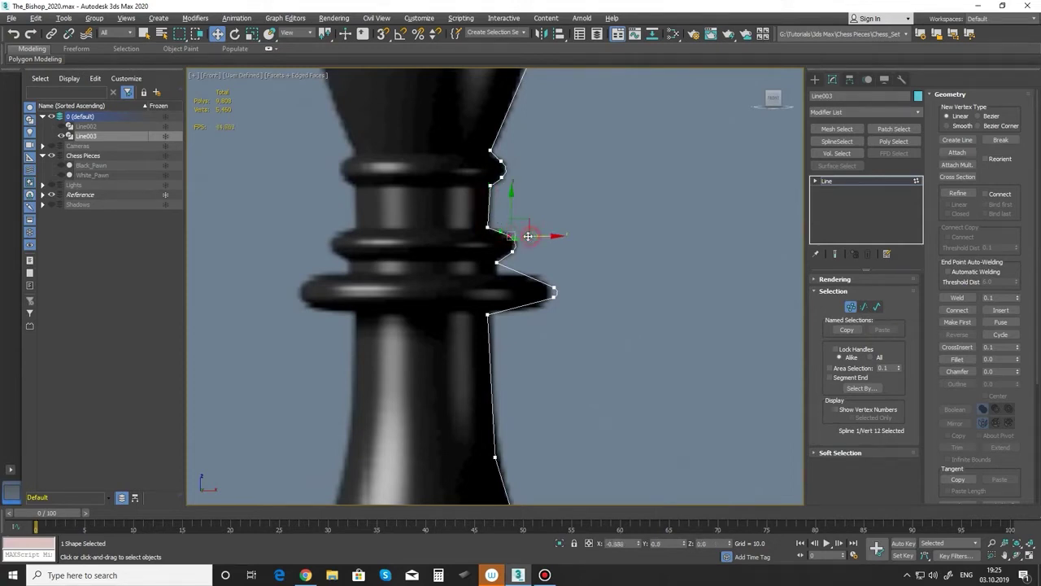
pyautogui.click(511, 251)
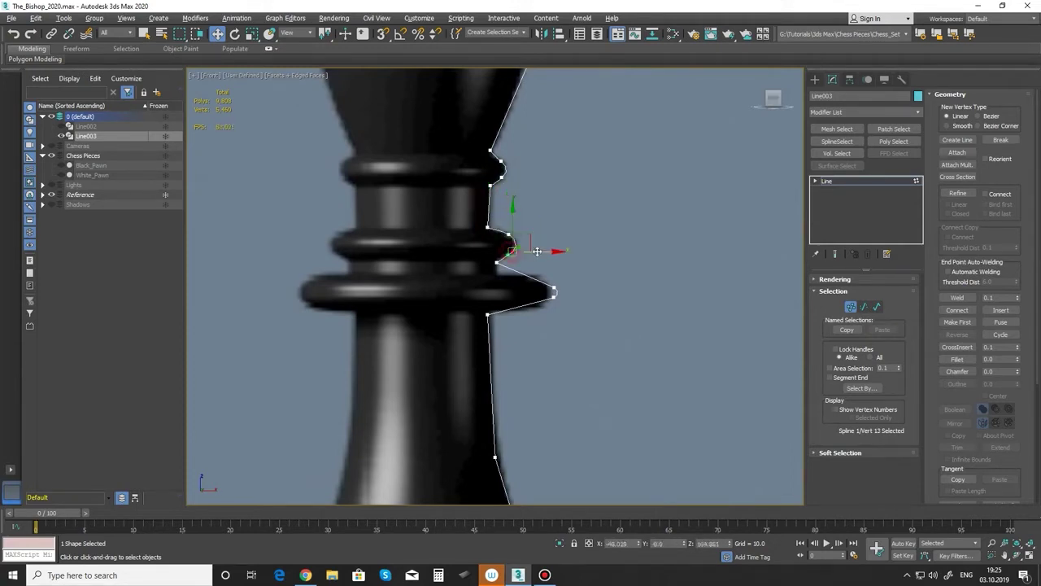
pyautogui.click(497, 262)
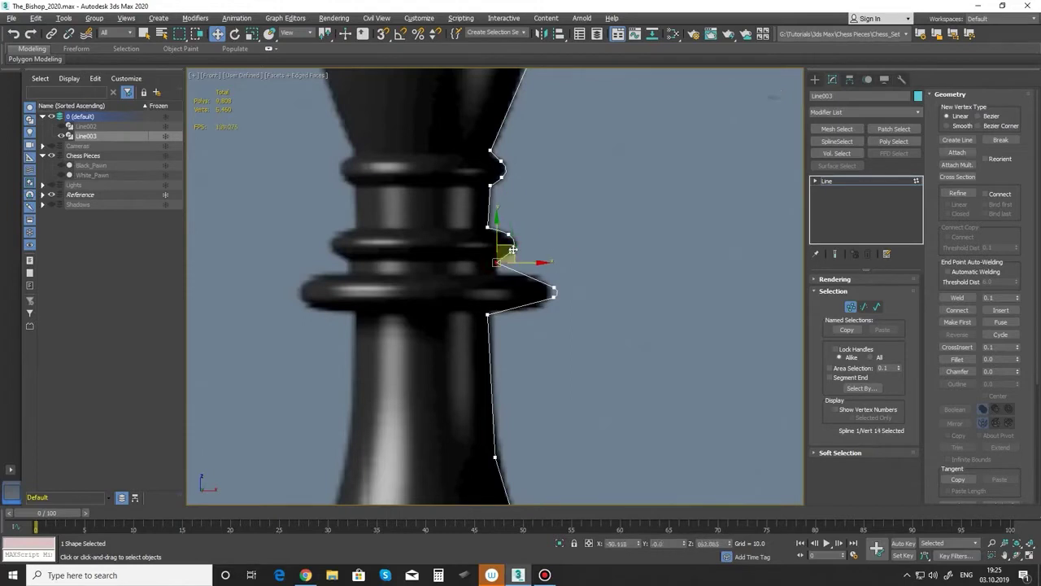
pyautogui.moveTo(505, 252); pyautogui.dragTo(502, 253)
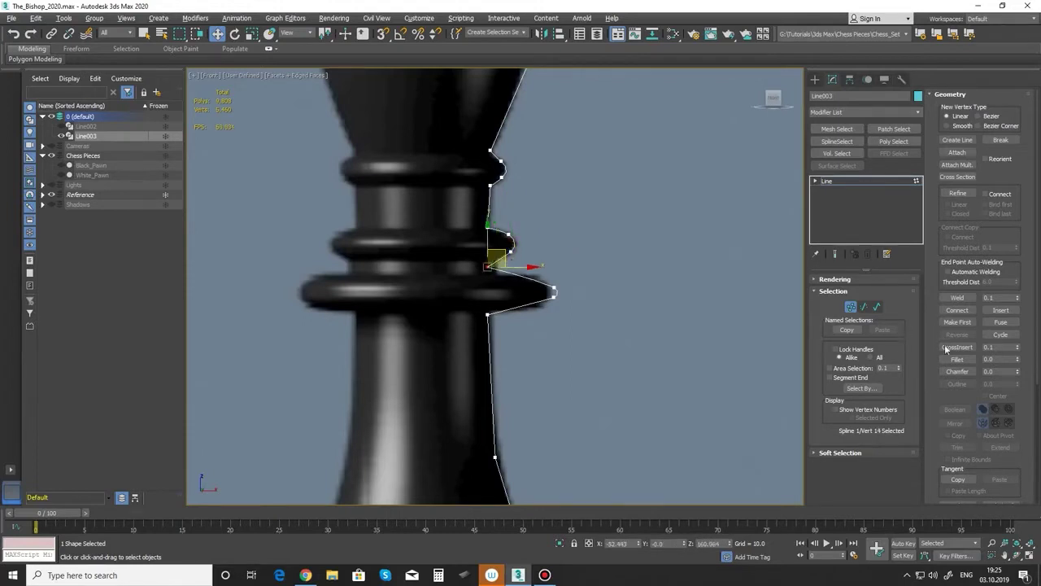
# Step: Chamfer the corner vertex above the flange by 3.605
pyautogui.click(959, 371)
pyautogui.moveTo(488, 266); pyautogui.dragTo(494, 256)
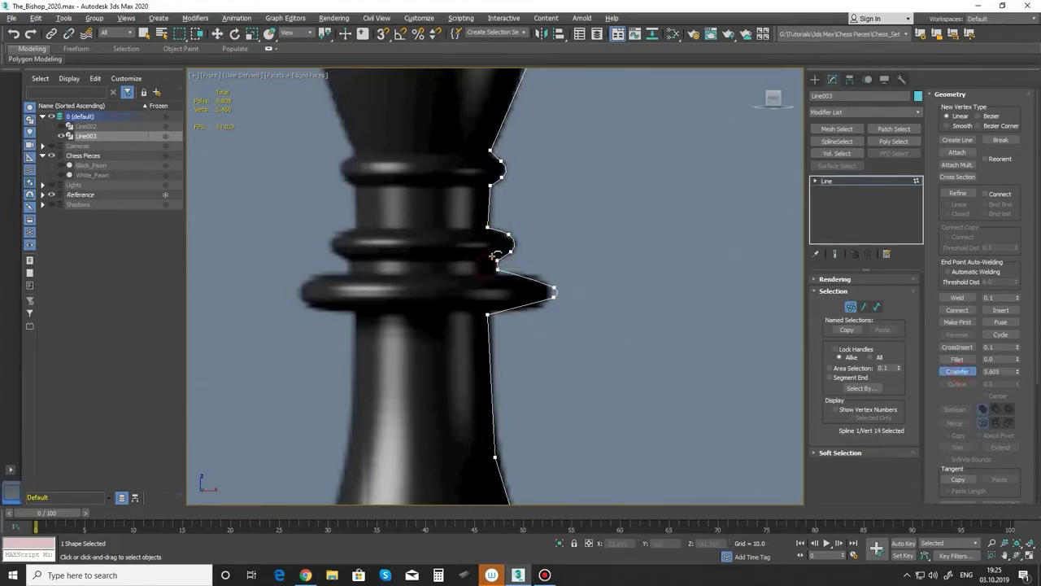
pyautogui.click(218, 34)
# Step: Reposition the flange-tip vertices and bend the lower one's Bezier handle around the flange corner
pyautogui.click(498, 270)
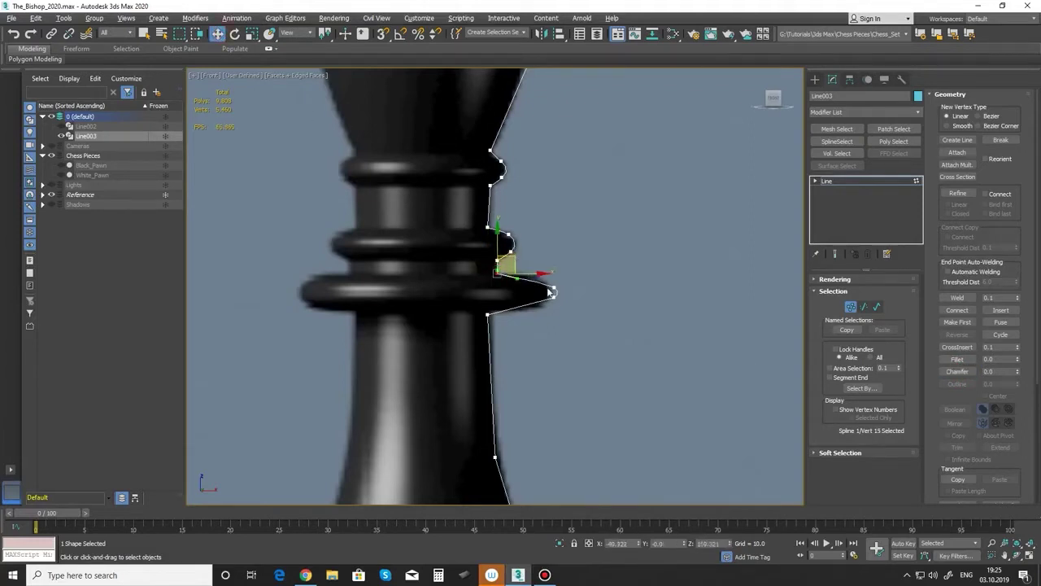
pyautogui.click(555, 288)
pyautogui.click(553, 296)
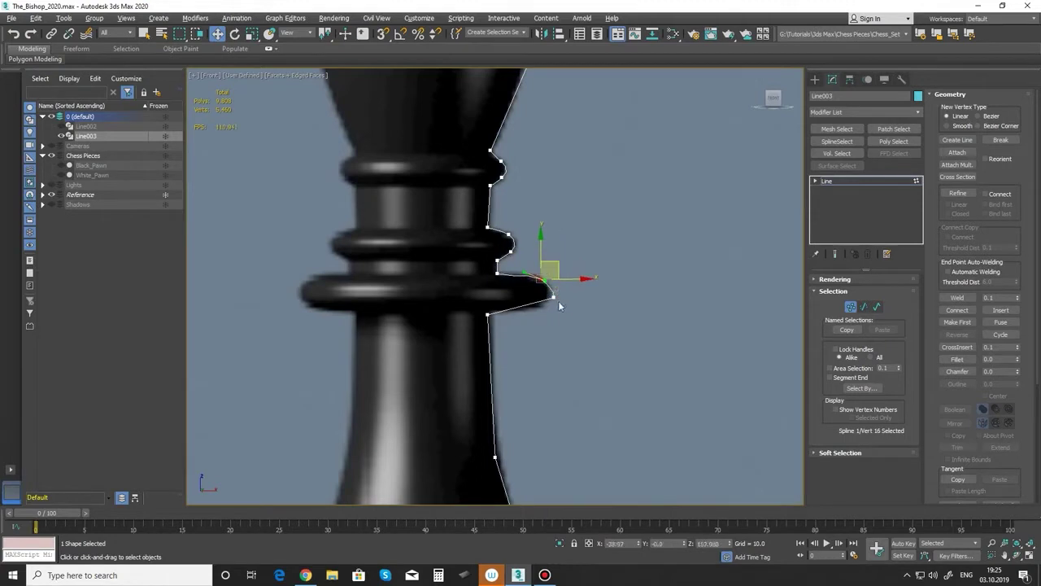
pyautogui.moveTo(560, 290); pyautogui.dragTo(545, 299)
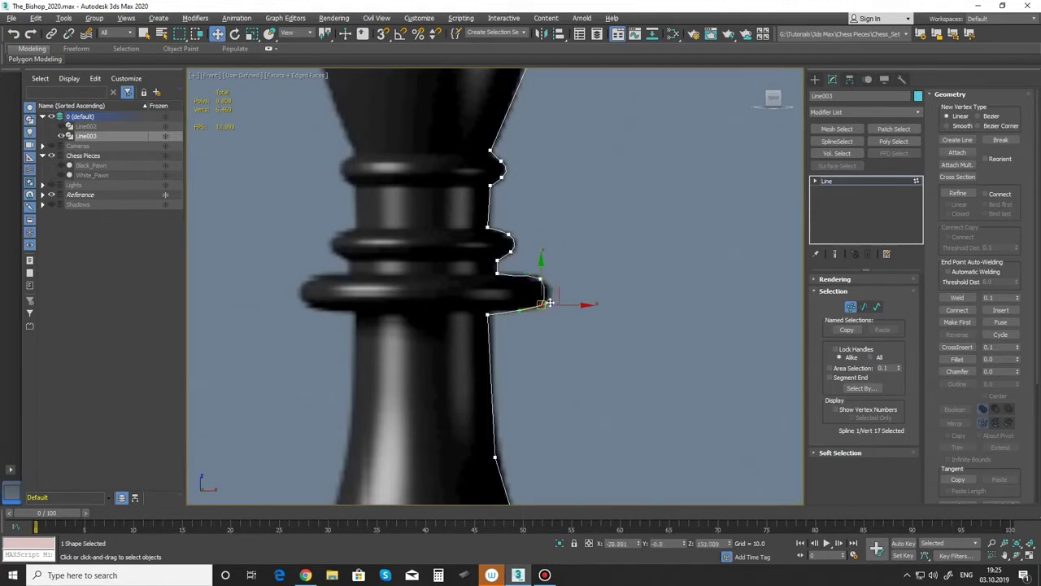
pyautogui.click(542, 279)
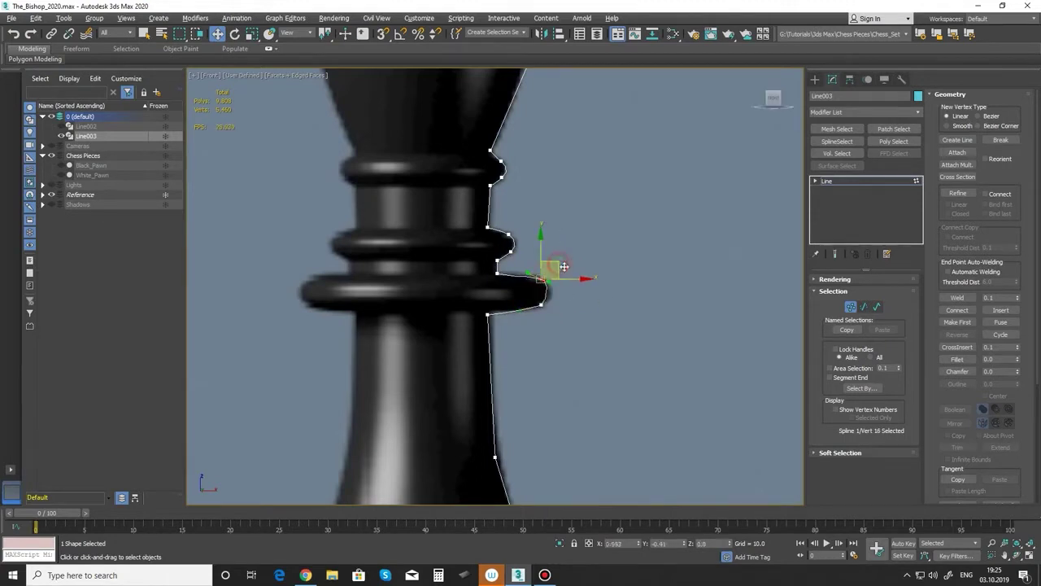
pyautogui.moveTo(532, 272); pyautogui.dragTo(525, 269)
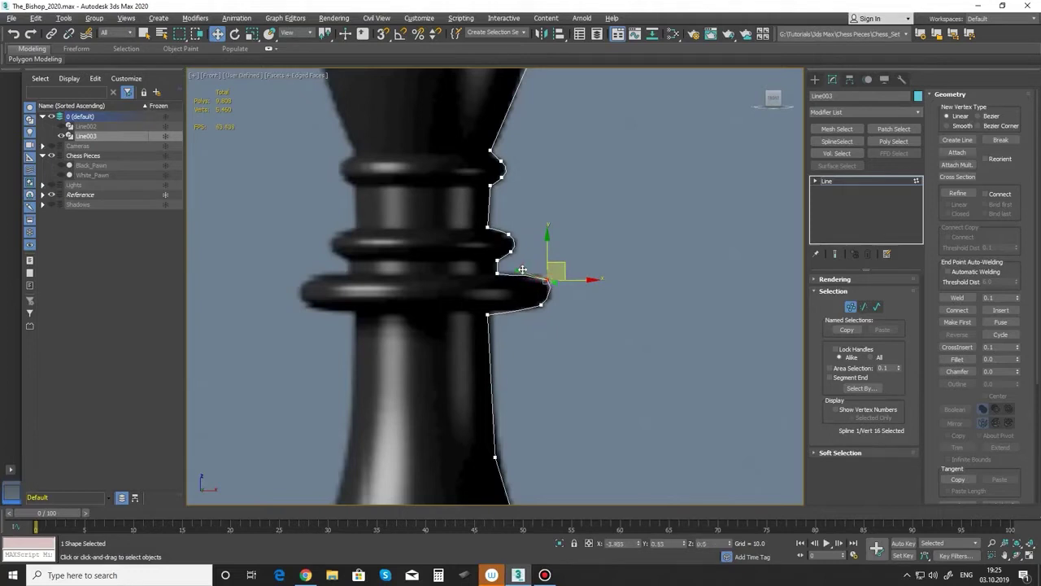
pyautogui.click(541, 306)
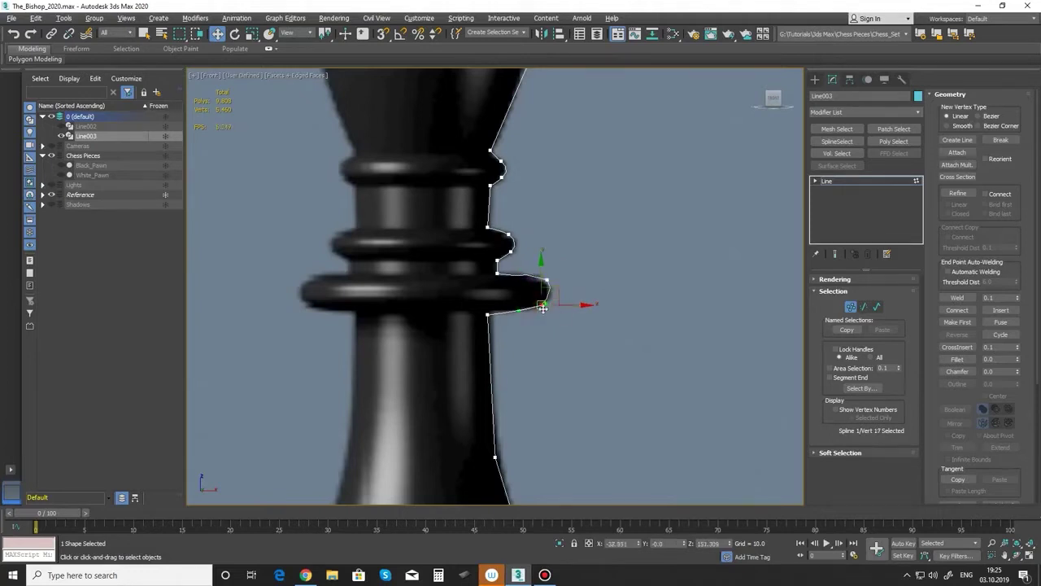
pyautogui.moveTo(550, 304); pyautogui.dragTo(558, 292)
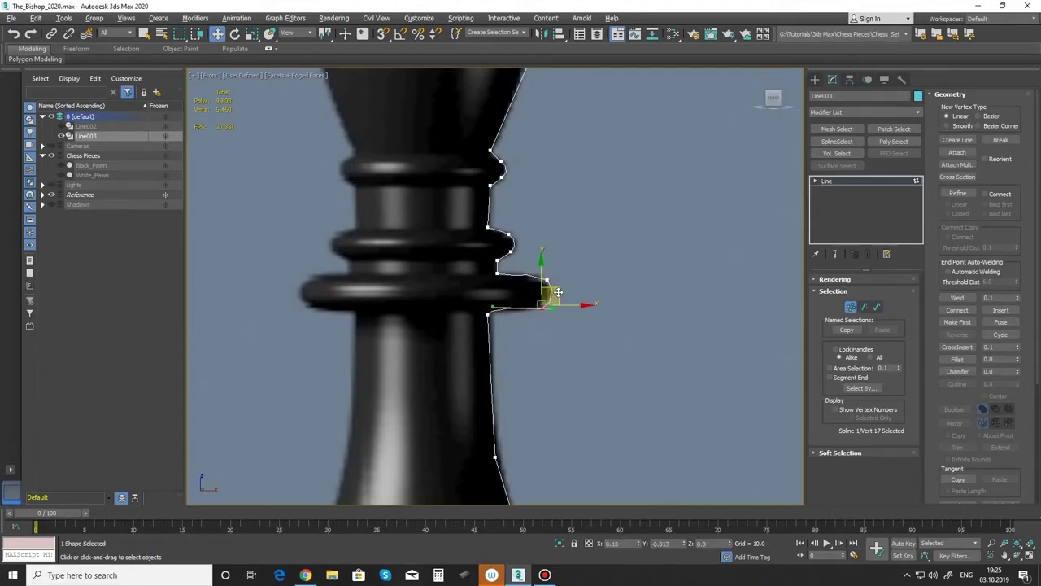
pyautogui.click(535, 353)
pyautogui.click(488, 316)
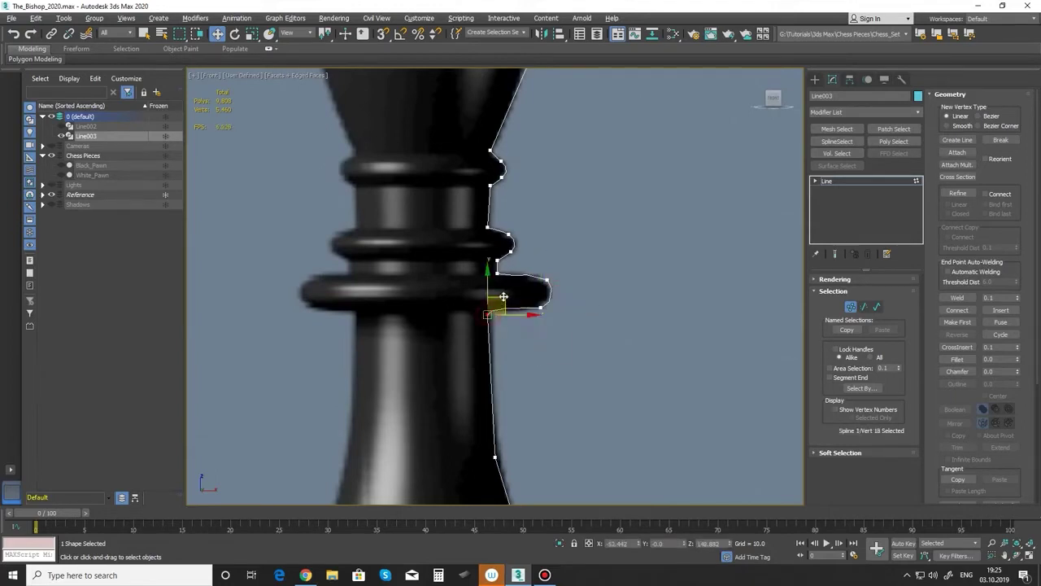
# Step: Make the flange vertex Bezier Corner, adjust its tangents, and shift the upper flange vertex left
pyautogui.rightClick(485, 316)
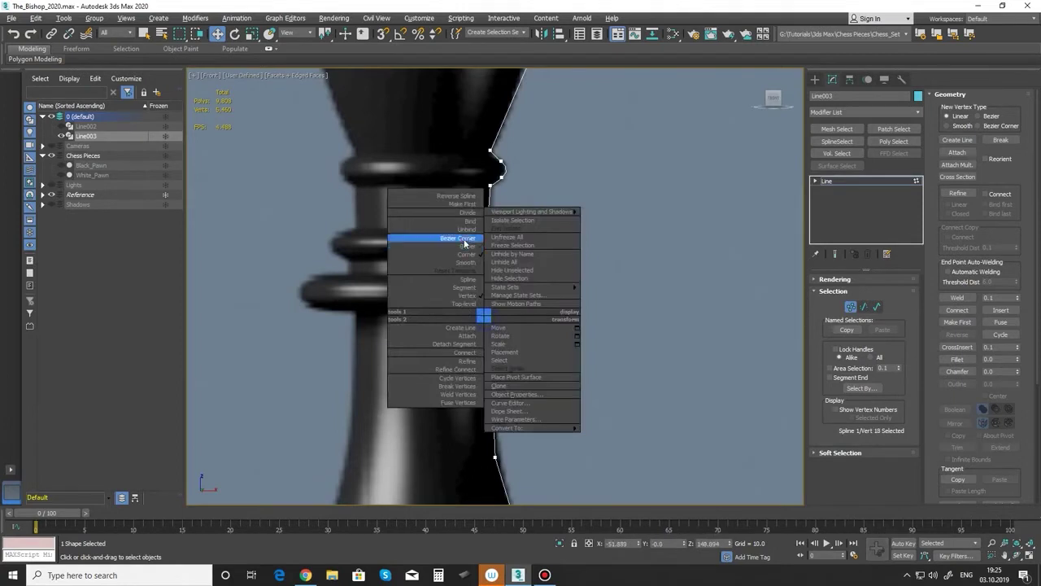
pyautogui.click(460, 239)
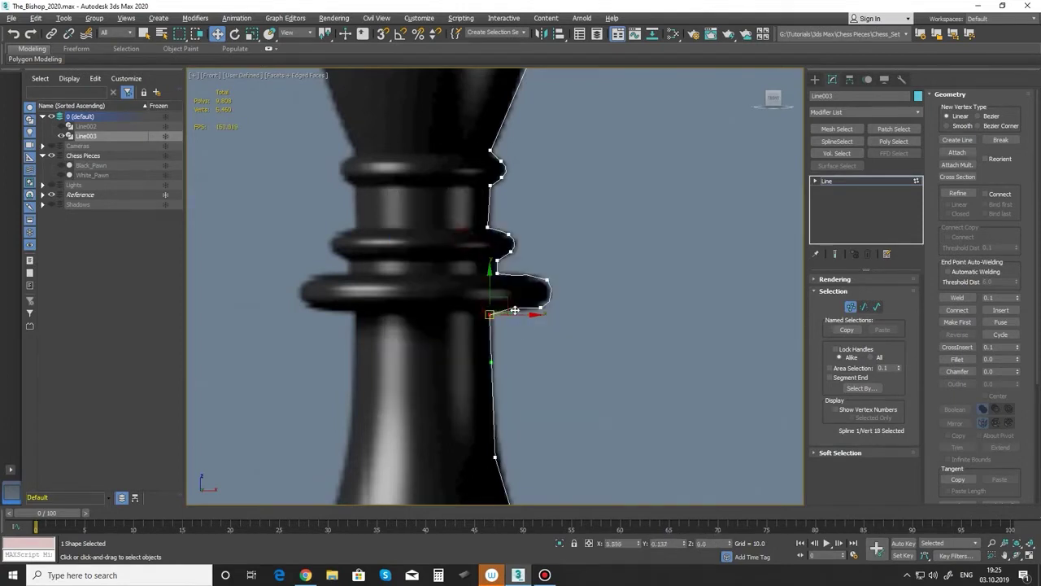
pyautogui.moveTo(513, 309); pyautogui.dragTo(512, 311)
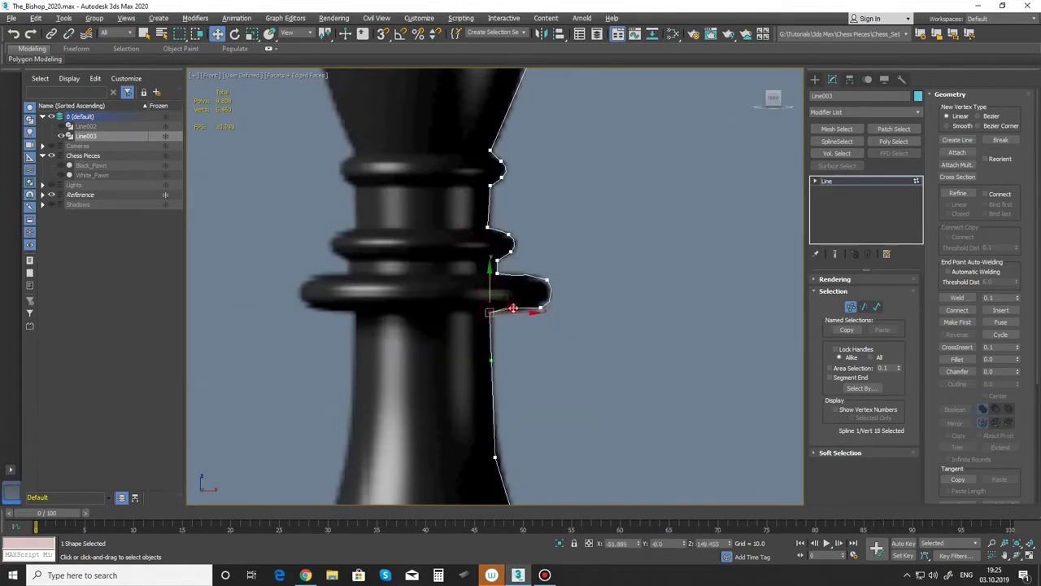
pyautogui.click(540, 308)
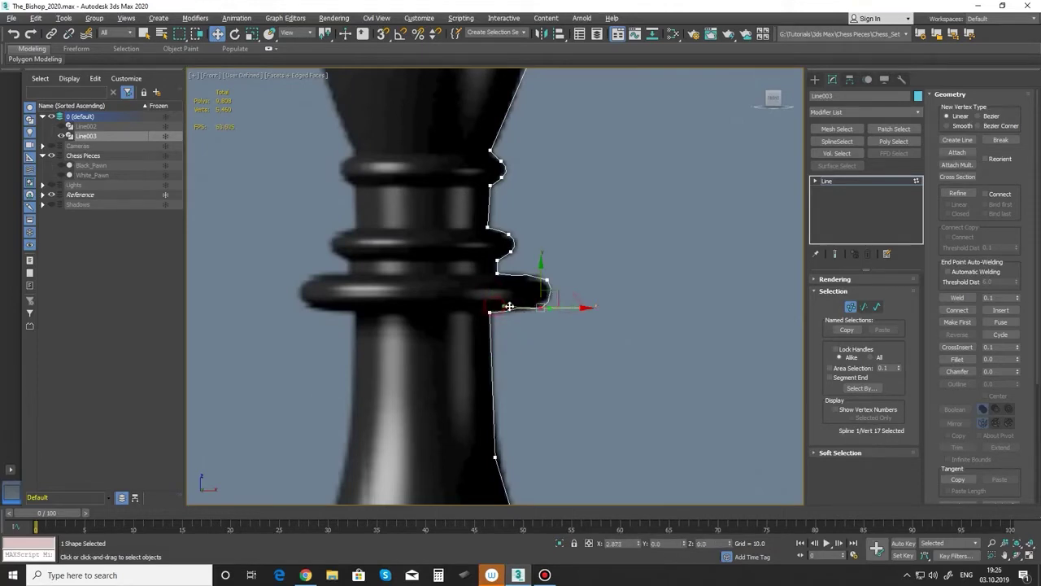
pyautogui.click(510, 309)
pyautogui.moveTo(514, 305); pyautogui.dragTo(511, 310)
pyautogui.moveTo(549, 280); pyautogui.dragTo(519, 272)
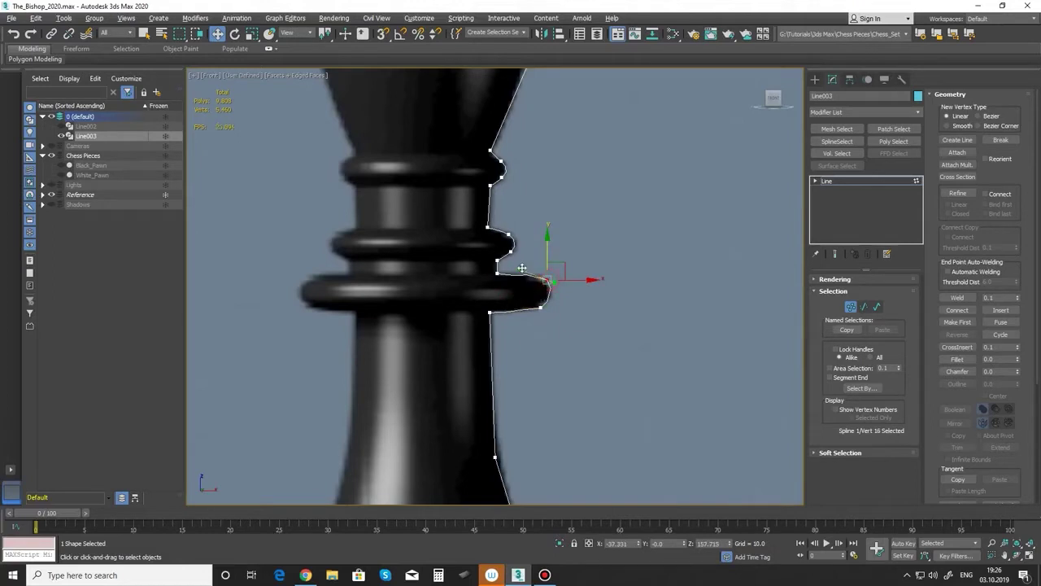
pyautogui.moveTo(575, 279); pyautogui.dragTo(567, 281)
# Step: Refine the flange curve with an extra vertex
pyautogui.click(960, 194)
pyautogui.click(548, 290)
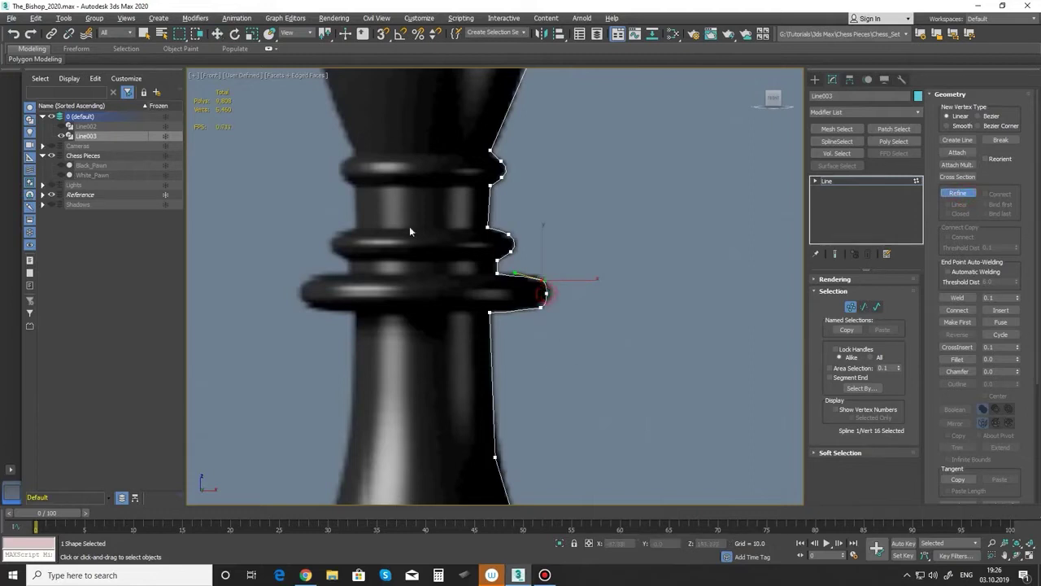
pyautogui.click(220, 34)
pyautogui.click(548, 291)
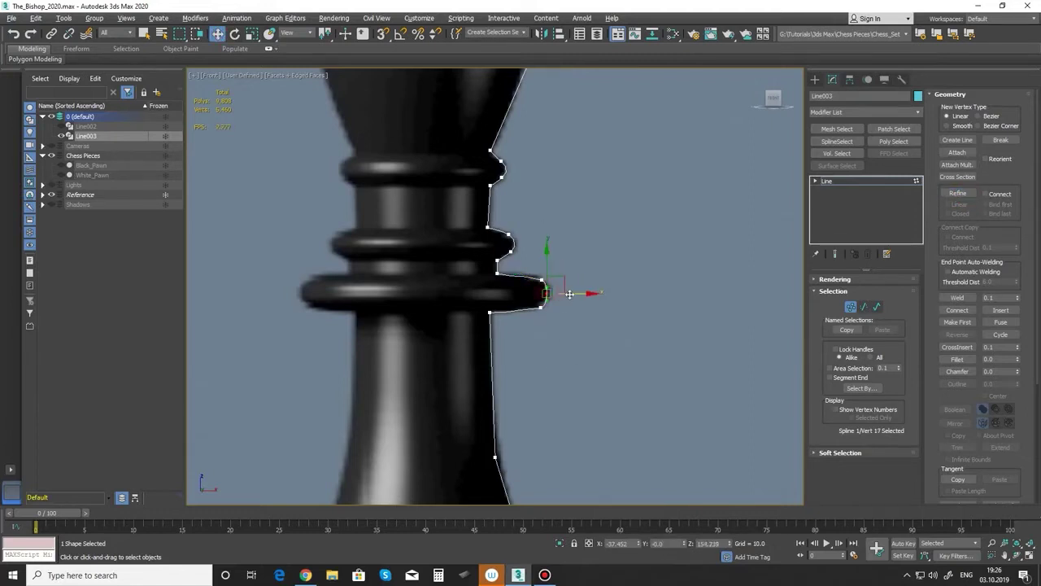
# Step: Set the vertex partway down the stem to Smooth
pyautogui.moveTo(569, 399); pyautogui.dragTo(445, 302, button='middle')
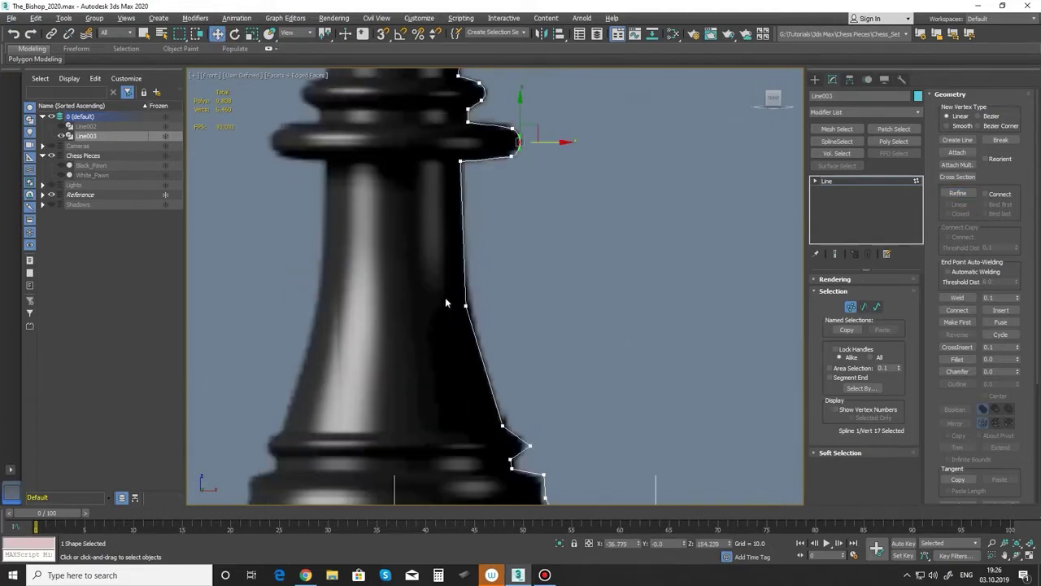
pyautogui.click(464, 308)
pyautogui.rightClick(463, 307)
pyautogui.click(437, 254)
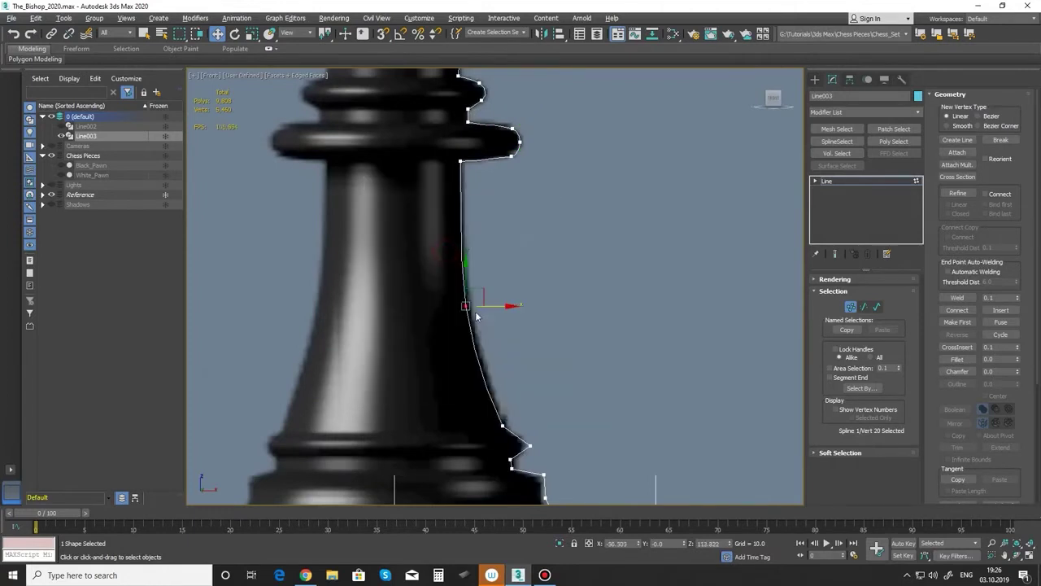
# Step: Nudge the lower base vertices and fillet the base corner by 2.333
pyautogui.moveTo(539, 375); pyautogui.dragTo(493, 239, button='middle')
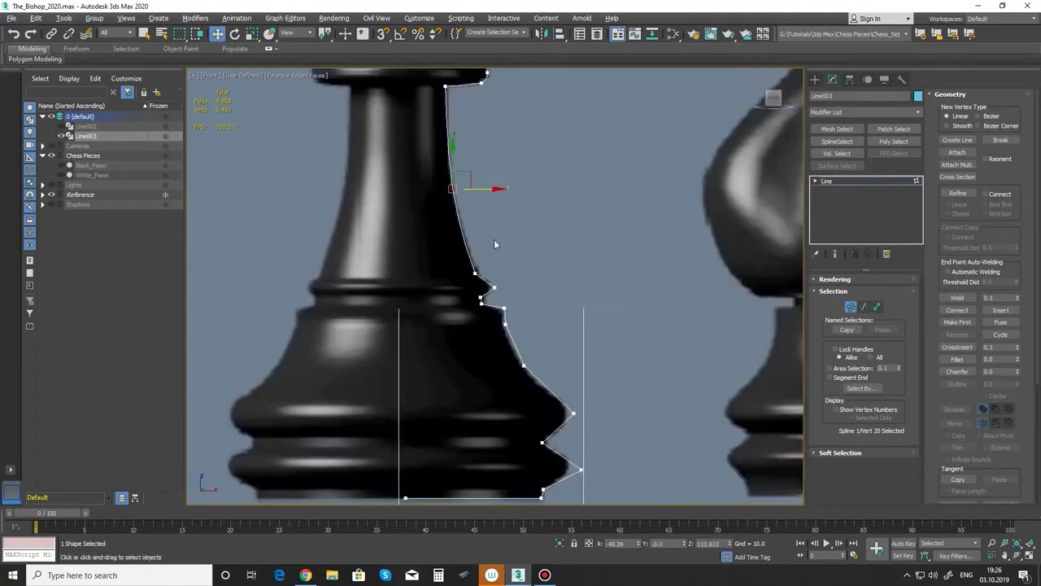
pyautogui.scroll(2, 472, 276)
pyautogui.click(466, 265)
pyautogui.moveTo(465, 265); pyautogui.dragTo(472, 272)
pyautogui.moveTo(542, 259); pyautogui.dragTo(528, 159, button='middle')
pyautogui.moveTo(463, 226)
pyautogui.mouseDown()
pyautogui.moveTo(493, 214)
pyautogui.moveTo(492, 173)
pyautogui.mouseUp()
pyautogui.click(461, 212)
pyautogui.click(489, 192)
pyautogui.click(957, 359)
pyautogui.moveTo(512, 222); pyautogui.dragTo(511, 220)
# Step: Change the vertex types of the base bulge vertices
pyautogui.press('w')
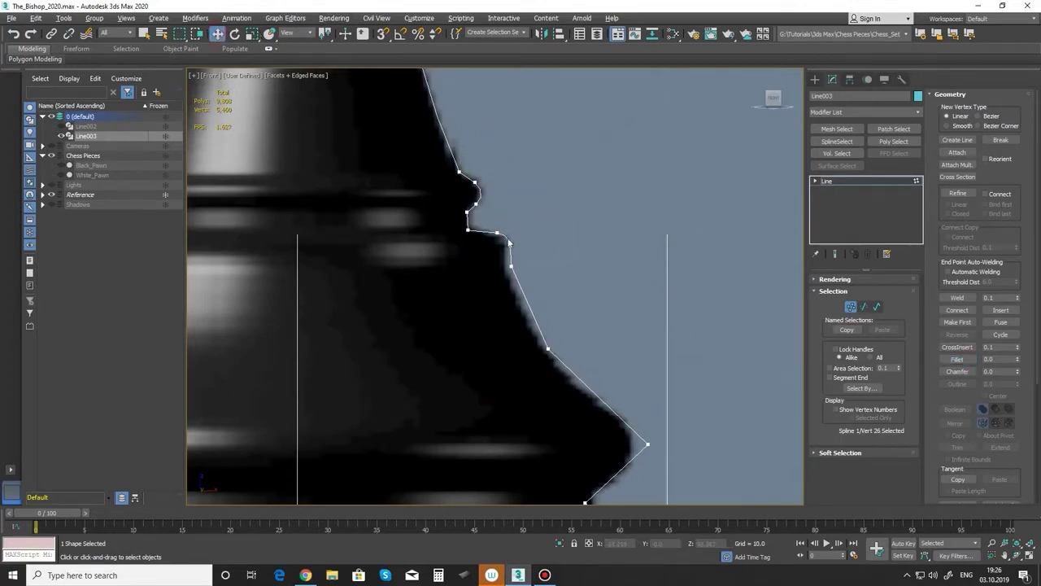
pyautogui.click(590, 305)
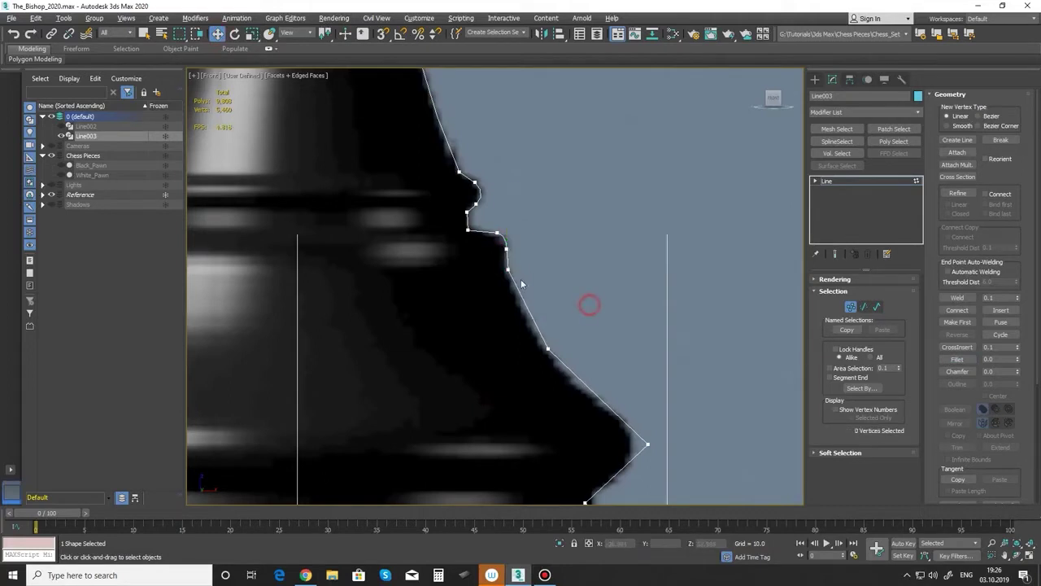
pyautogui.click(508, 269)
pyautogui.rightClick(509, 269)
pyautogui.click(489, 219)
pyautogui.moveTo(572, 277); pyautogui.dragTo(487, 221, button='middle')
pyautogui.click(470, 253)
pyautogui.rightClick(472, 258)
# Step: Change the base vertex's type and fillet two base corners by 5.081
pyautogui.click(453, 205)
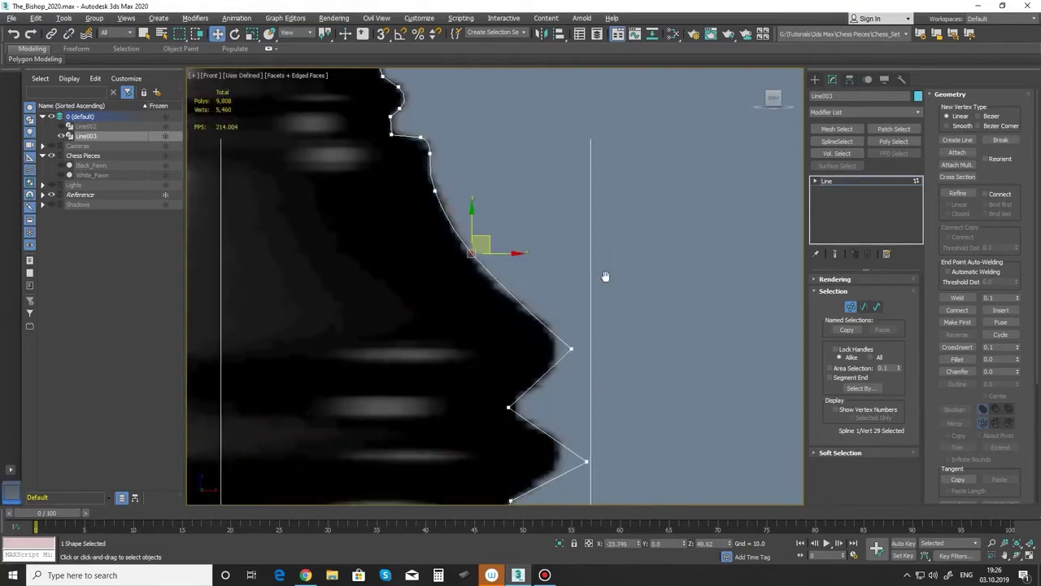
pyautogui.moveTo(606, 276); pyautogui.dragTo(599, 239, button='middle')
pyautogui.click(566, 311)
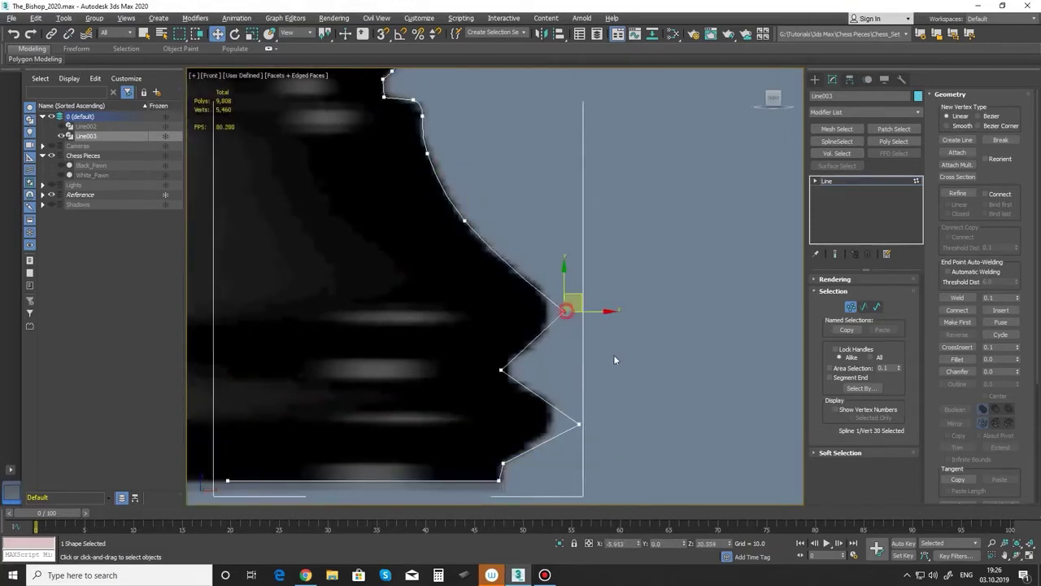
pyautogui.keyDown('ctrl'); pyautogui.moveTo(596, 438); pyautogui.dragTo(597, 439); pyautogui.keyUp('ctrl')
pyautogui.click(958, 359)
pyautogui.moveTo(565, 308); pyautogui.dragTo(575, 280)
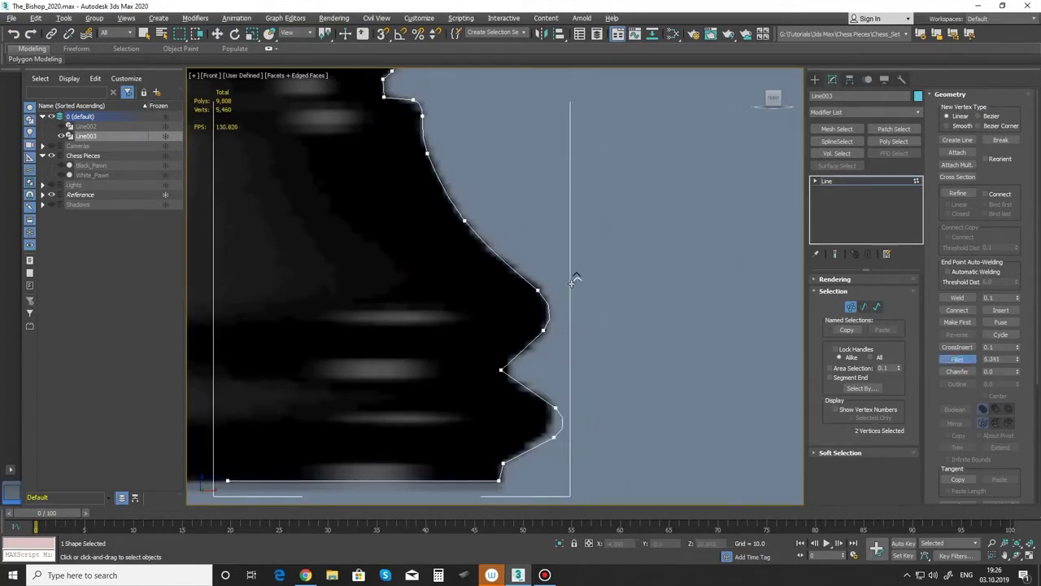
pyautogui.scroll(-4, 571, 313)
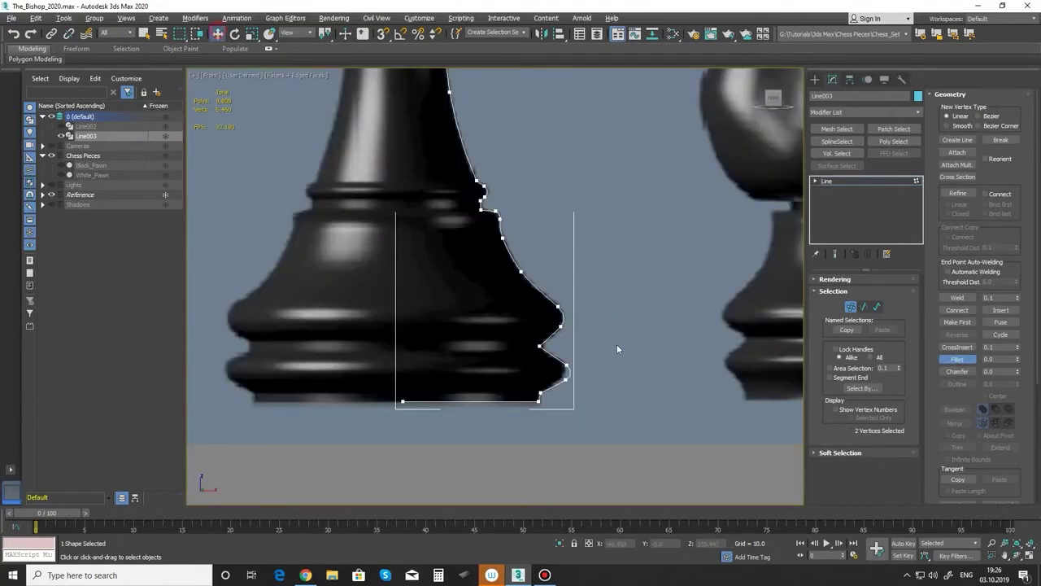
pyautogui.rightClick(617, 344)
# Step: Shift two base vertices left, then chamfer the base notch by 2.33 and reposition it
pyautogui.scroll(4, 574, 288)
pyautogui.moveTo(486, 189)
pyautogui.mouseDown()
pyautogui.moveTo(500, 223)
pyautogui.moveTo(479, 204)
pyautogui.mouseUp()
pyautogui.moveTo(408, 152); pyautogui.dragTo(482, 210, button='middle')
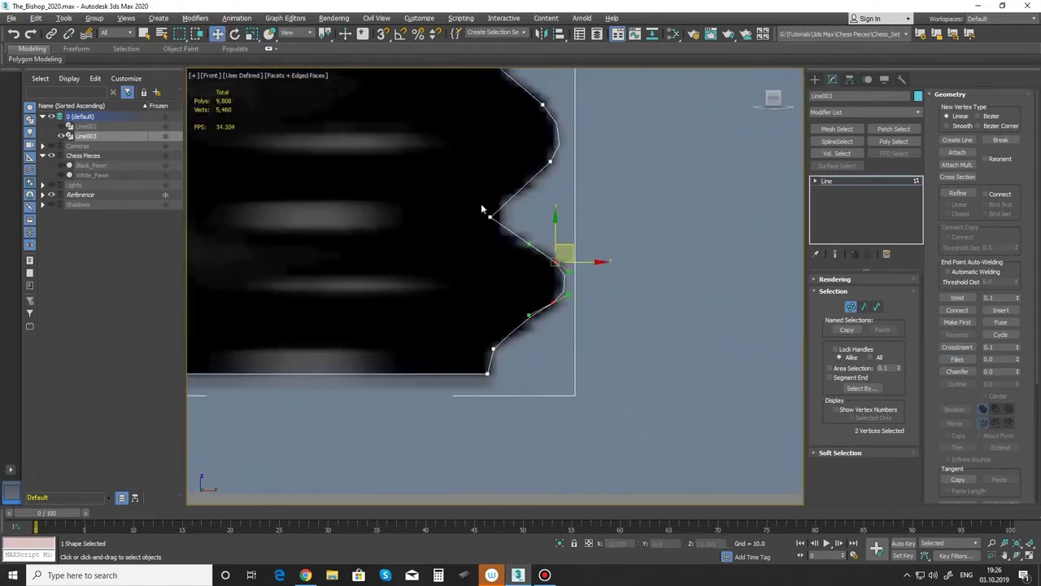
pyautogui.click(490, 217)
pyautogui.click(957, 371)
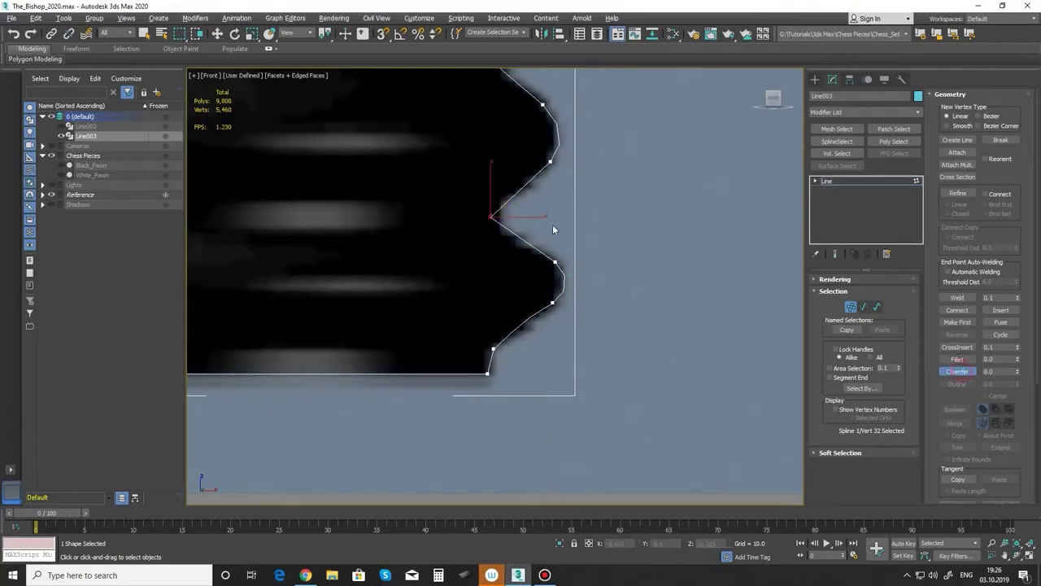
pyautogui.moveTo(496, 219); pyautogui.dragTo(492, 196)
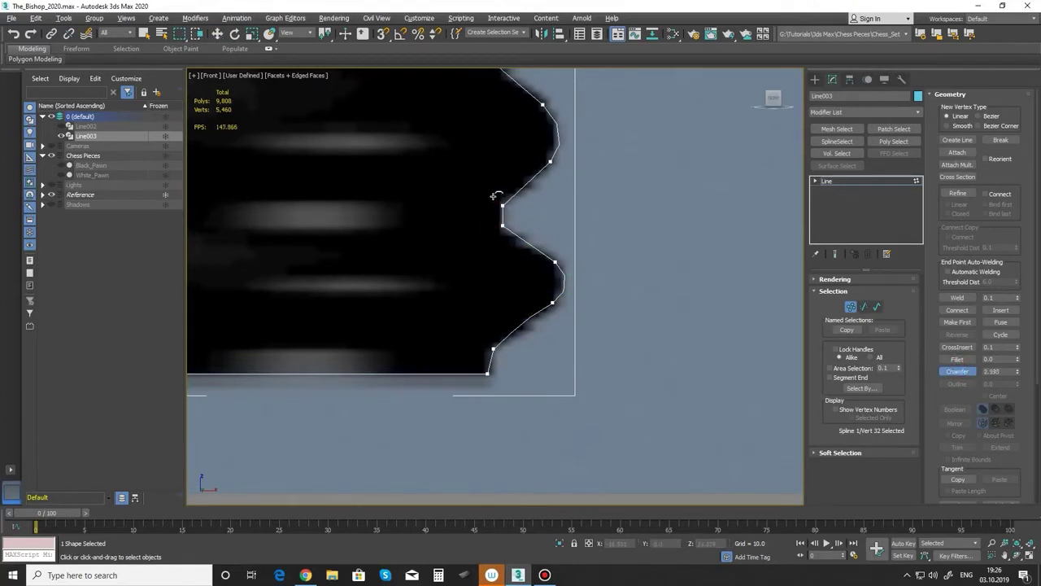
pyautogui.click(217, 33)
pyautogui.moveTo(496, 192); pyautogui.dragTo(521, 244)
pyautogui.moveTo(637, 445); pyautogui.dragTo(672, 420, button='middle')
# Step: Zoom out to review the completed half-profile and exit vertex editing
pyautogui.click(521, 324)
pyautogui.scroll(-2, 567, 336)
pyautogui.scroll(-3, 439, 356)
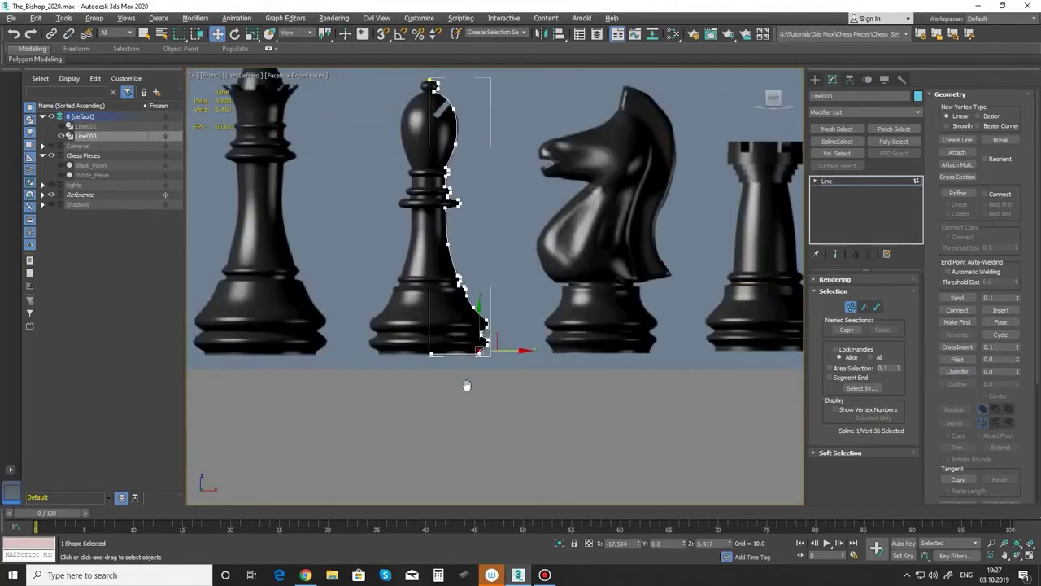
pyautogui.click(851, 307)
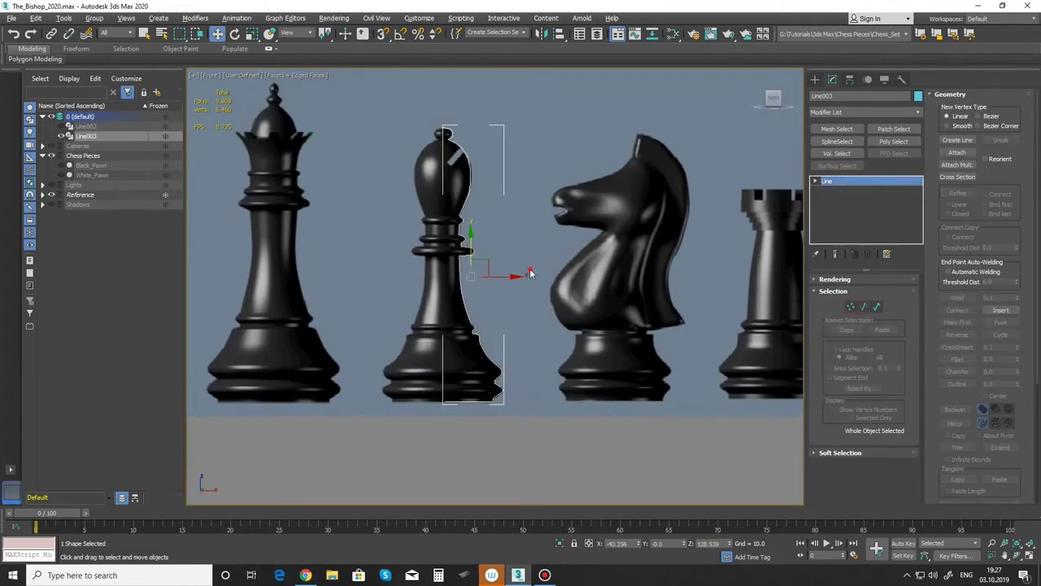
# Step: Lathe the profile around its inner edge with Weld Core and Flip Normals enabled
pyautogui.click(872, 111)
pyautogui.scroll(-5, 841, 149)
pyautogui.scroll(-5, 840, 149)
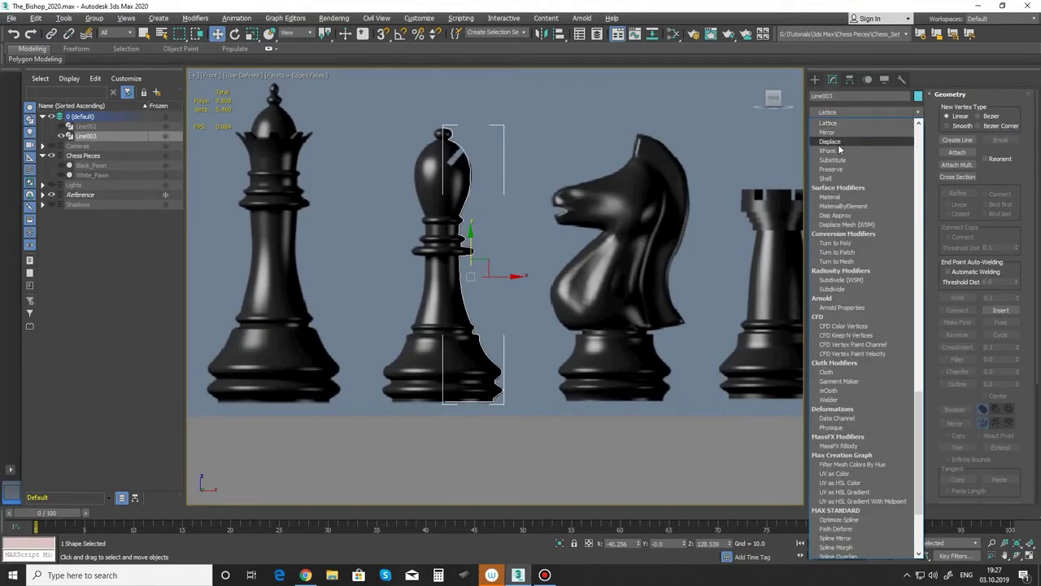
pyautogui.press('l')
pyautogui.click(837, 123)
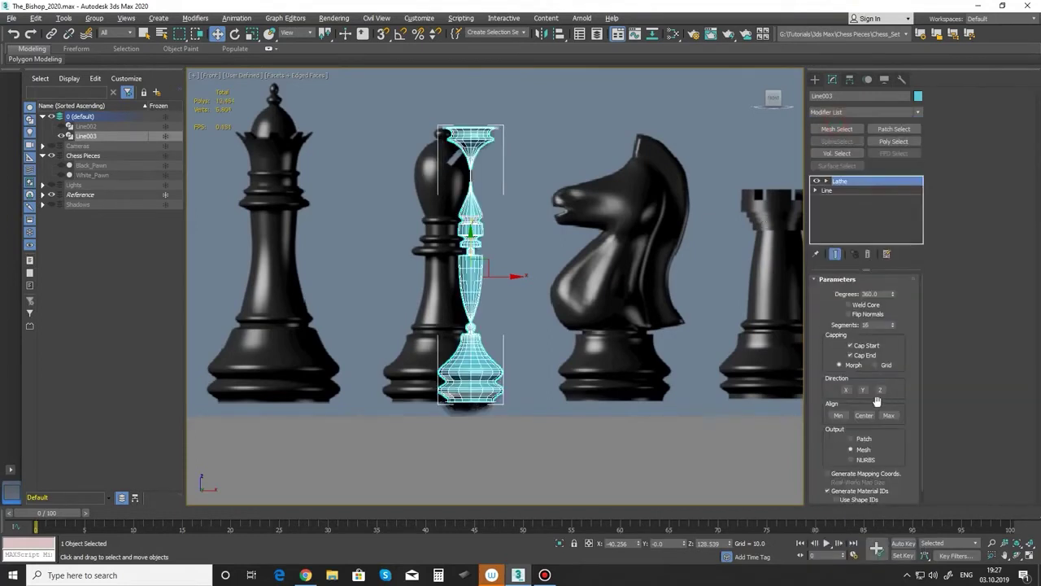
pyautogui.click(837, 416)
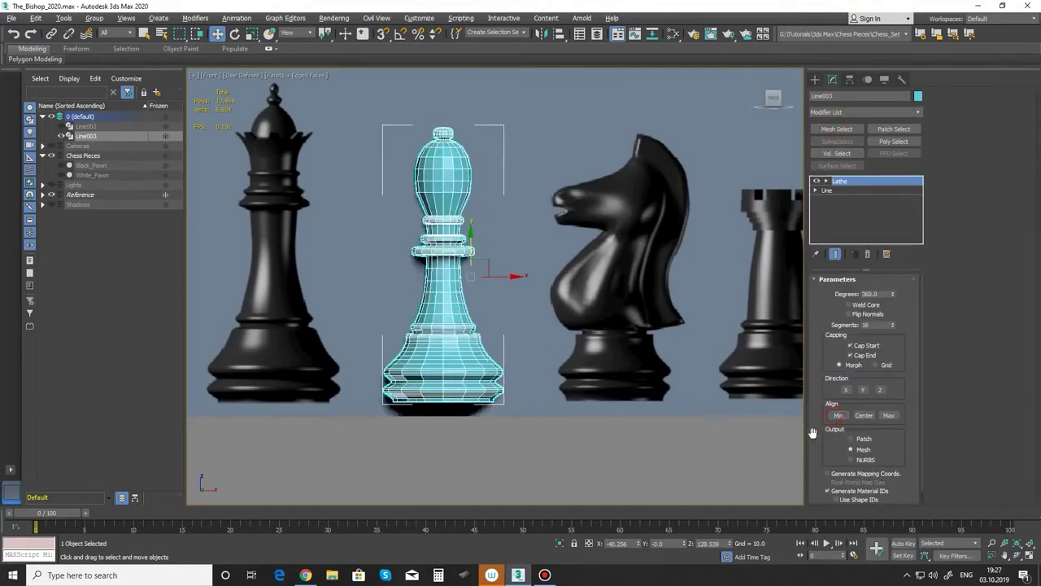
pyautogui.click(860, 305)
pyautogui.click(861, 314)
# Step: Collapse the Lathe stack so the bishop becomes an Editable Poly
pyautogui.rightClick(843, 183)
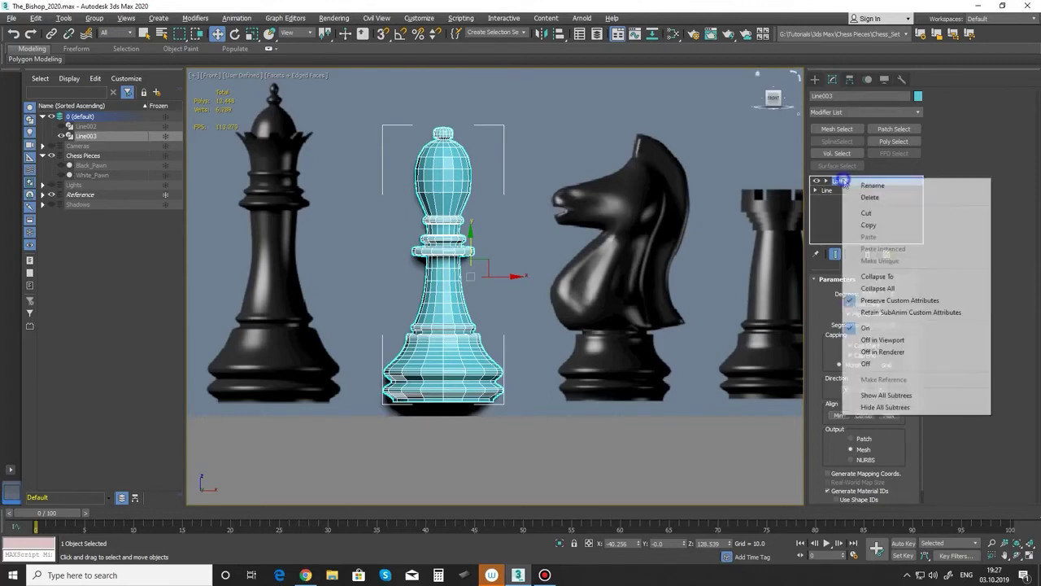
pyautogui.click(877, 278)
pyautogui.click(571, 335)
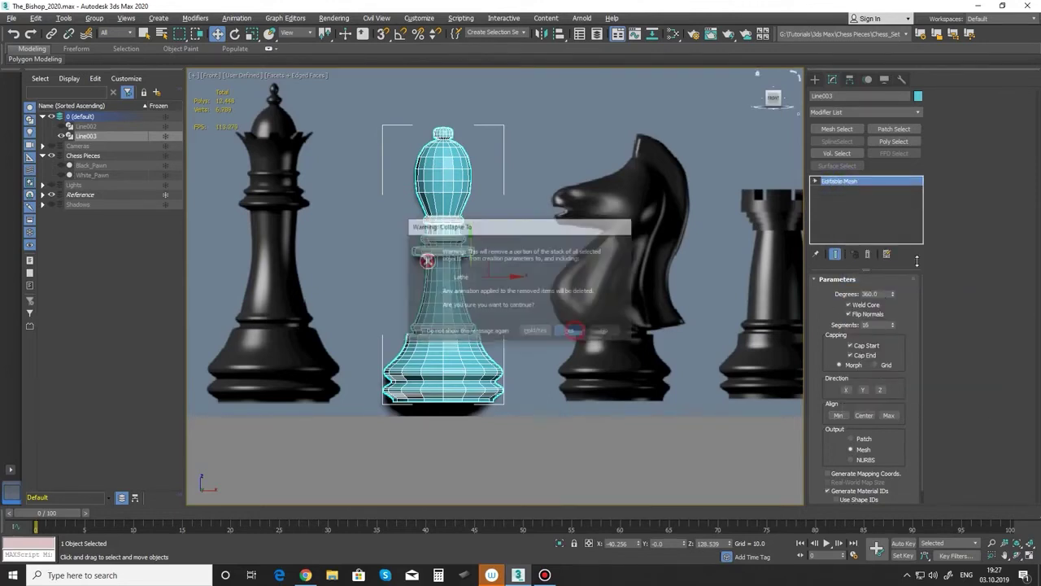
pyautogui.rightClick(845, 183)
pyautogui.click(878, 260)
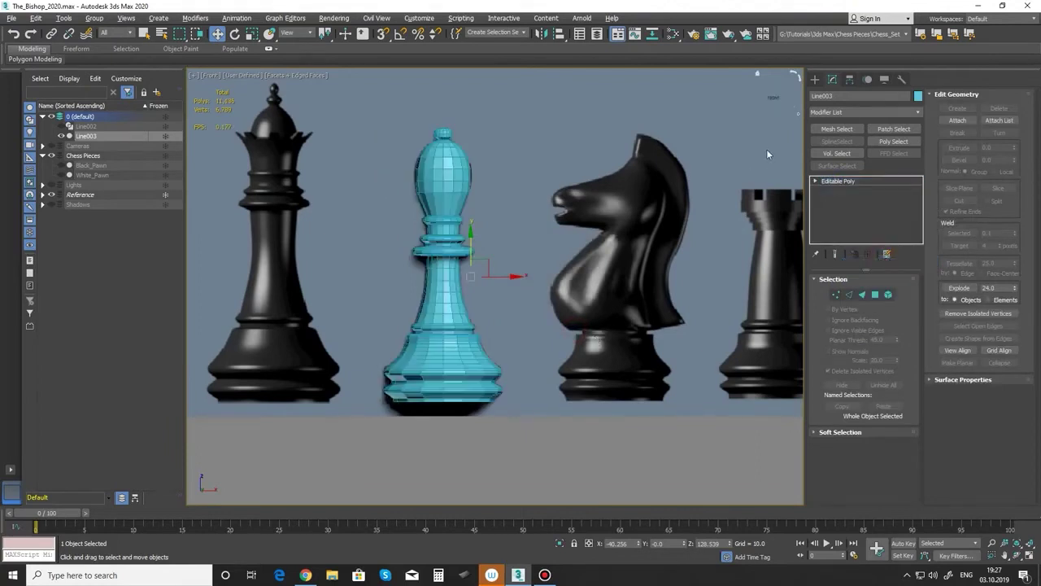
pyautogui.click(814, 81)
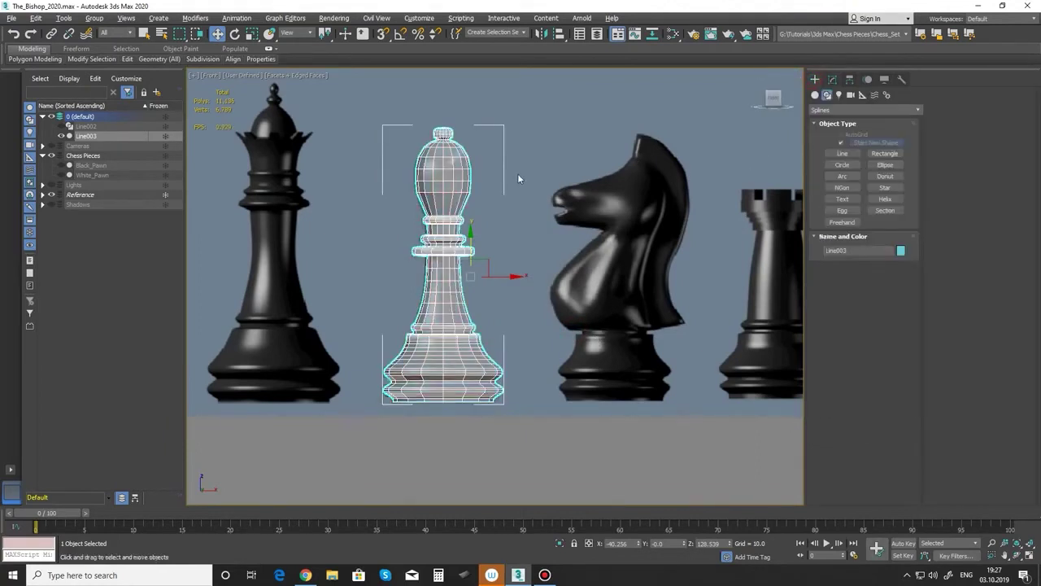
# Step: Draw closed spline Line004 as a thin slanted slot across the bishop's mitre
pyautogui.click(843, 154)
pyautogui.scroll(5, 431, 147)
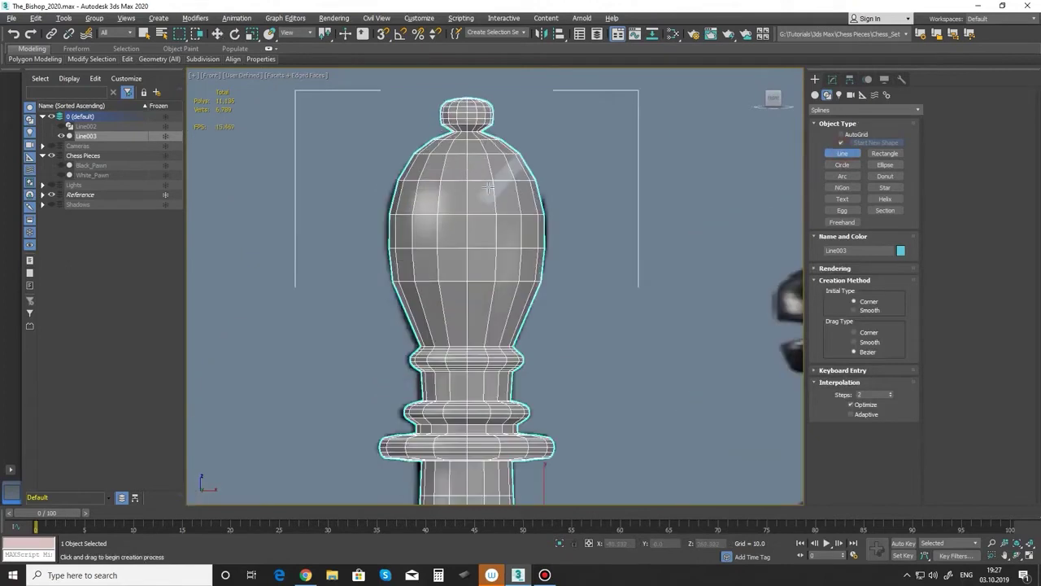
pyautogui.click(477, 195)
pyautogui.moveTo(476, 195); pyautogui.dragTo(490, 206)
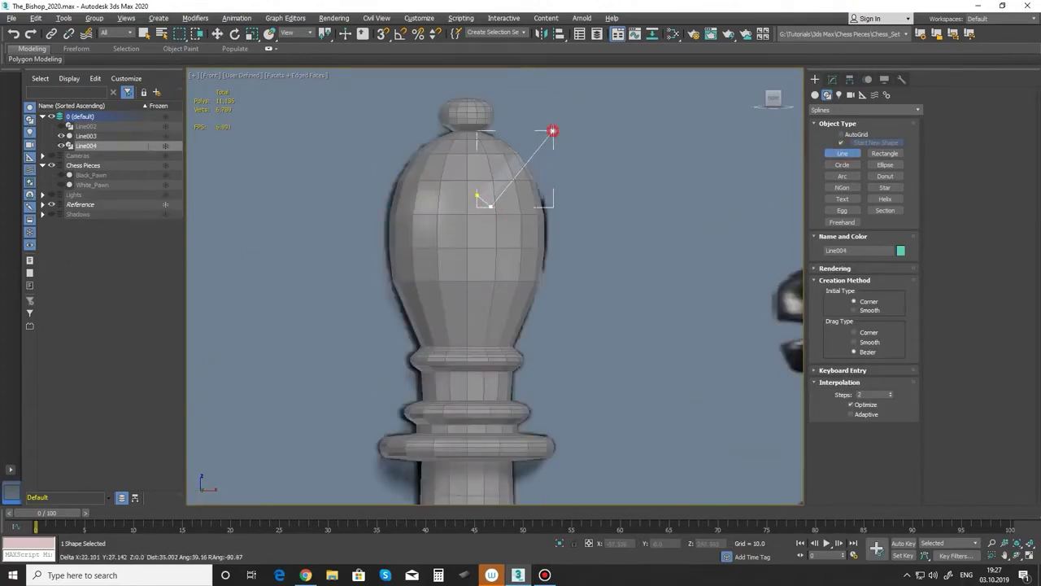
pyautogui.click(541, 121)
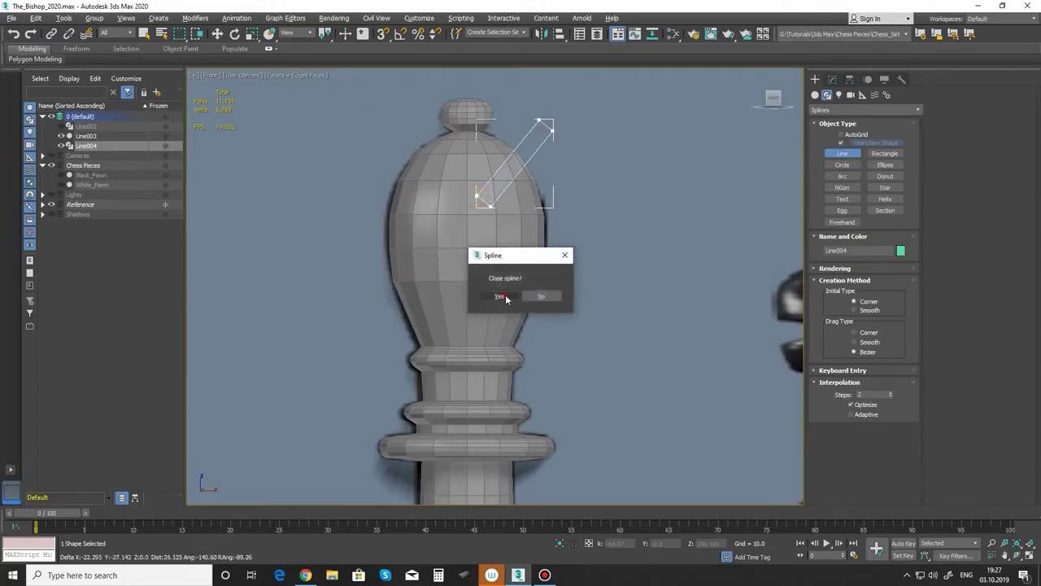
pyautogui.click(499, 296)
pyautogui.click(832, 79)
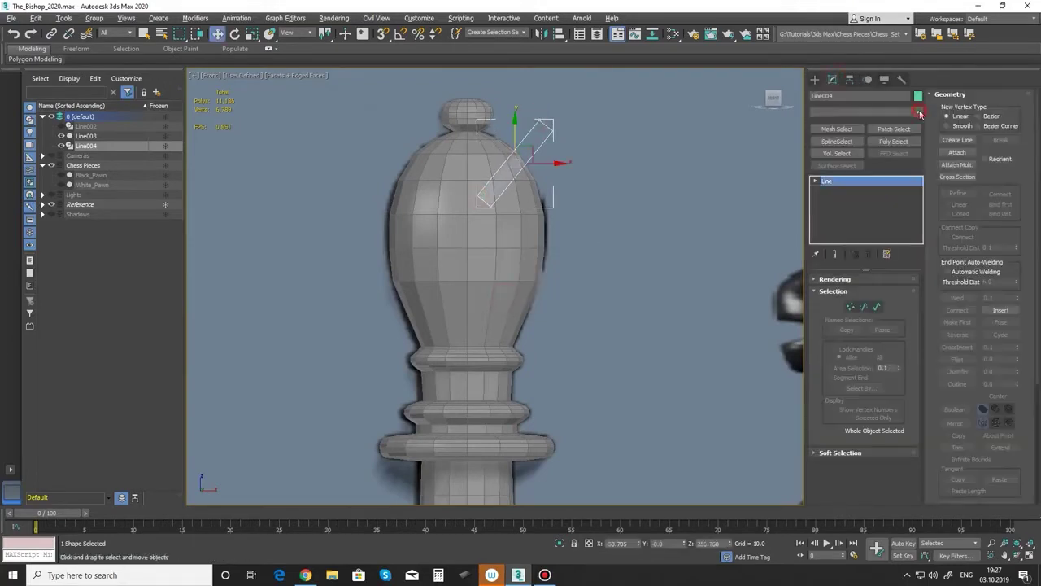
# Step: Extrude Line004 by 91.5 and slide the slab along Y through the bishop's head
pyautogui.click(920, 113)
pyautogui.scroll(-5, 917, 119)
pyautogui.scroll(-2, 917, 119)
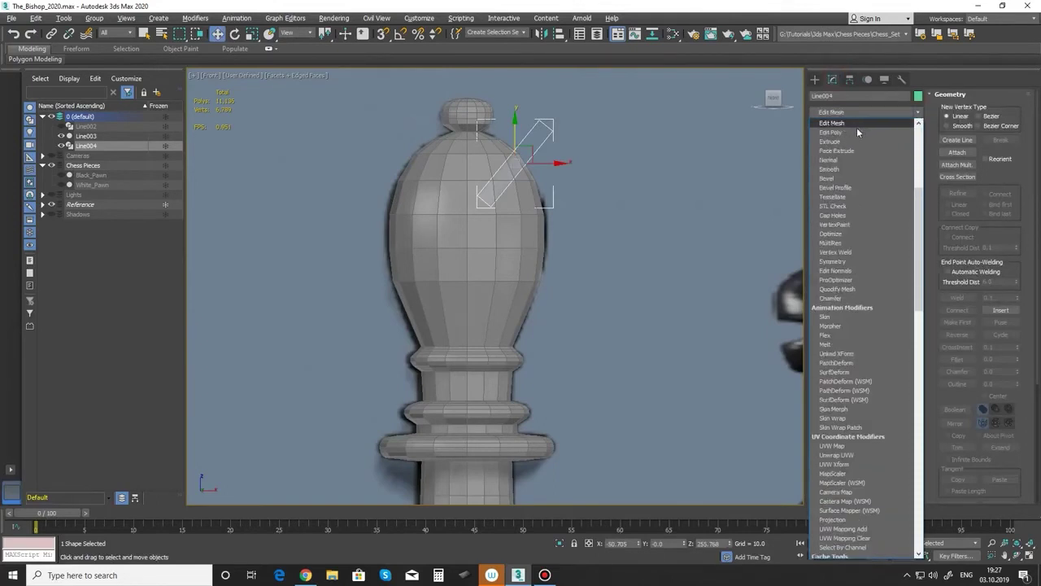
pyautogui.click(830, 261)
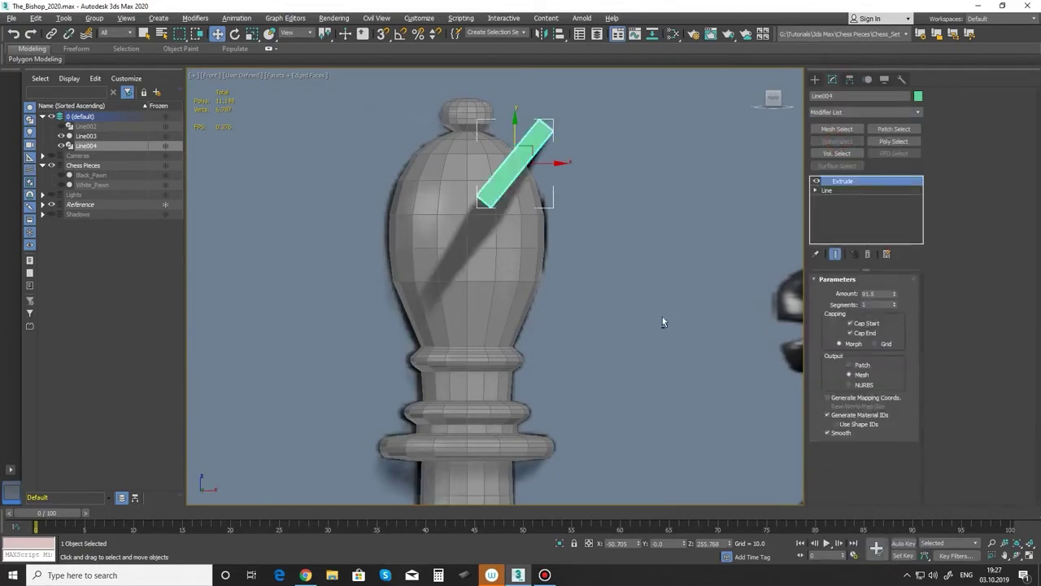
pyautogui.hotkey('alt', 'w')
pyautogui.keyDown('alt'); pyautogui.moveTo(656, 309); pyautogui.dragTo(801, 387, button='middle'); pyautogui.keyUp('alt')
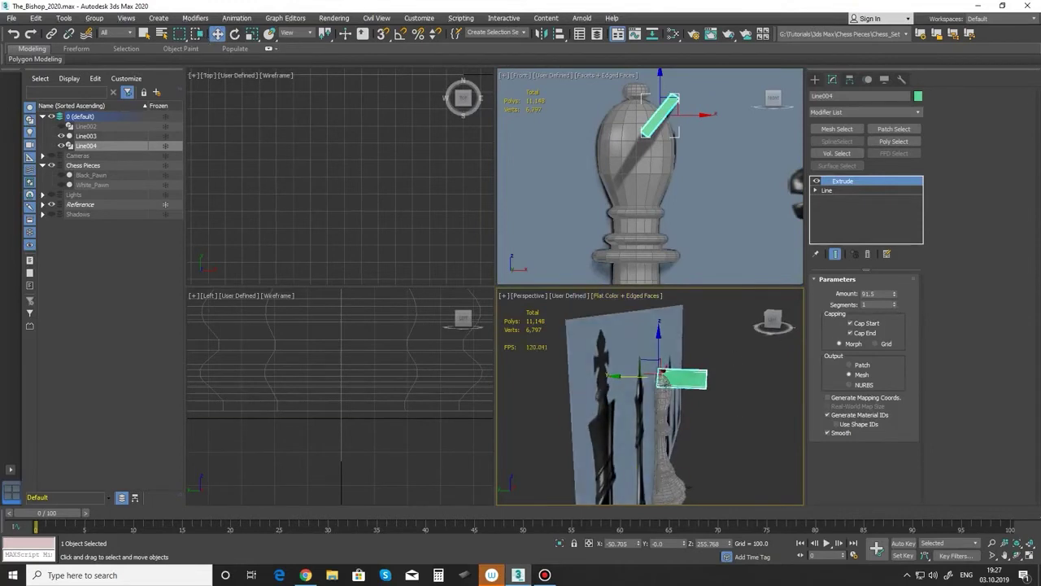
pyautogui.moveTo(641, 377); pyautogui.dragTo(619, 372)
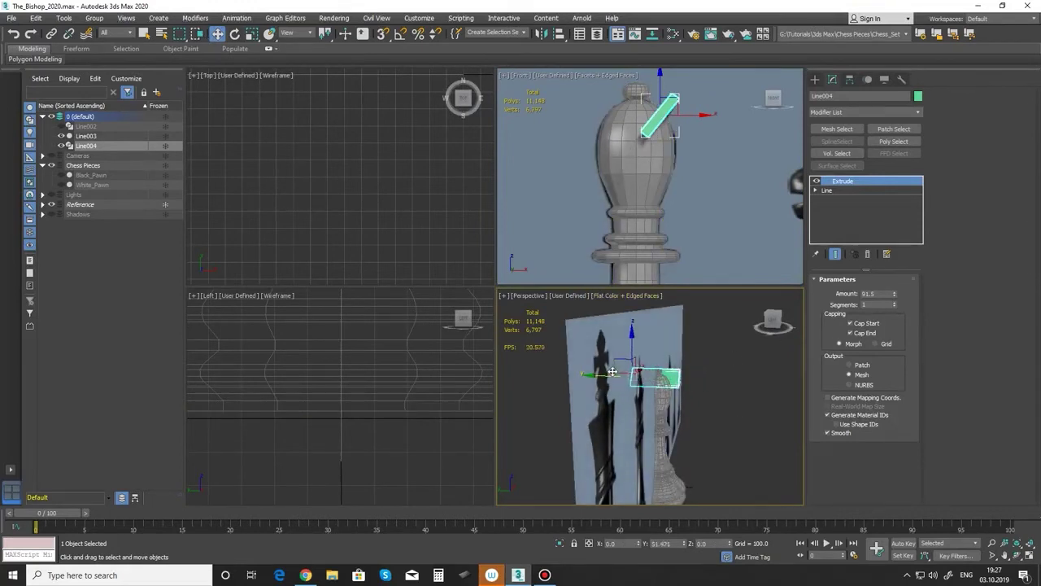
pyautogui.moveTo(760, 395)
pyautogui.keyDown('alt'); pyautogui.mouseDown(button='middle')
pyautogui.moveTo(772, 413)
pyautogui.moveTo(728, 413)
pyautogui.mouseUp(button='middle'); pyautogui.keyUp('alt')
# Step: Collapse the slab's Extrude modifier into a single object
pyautogui.rightClick(862, 181)
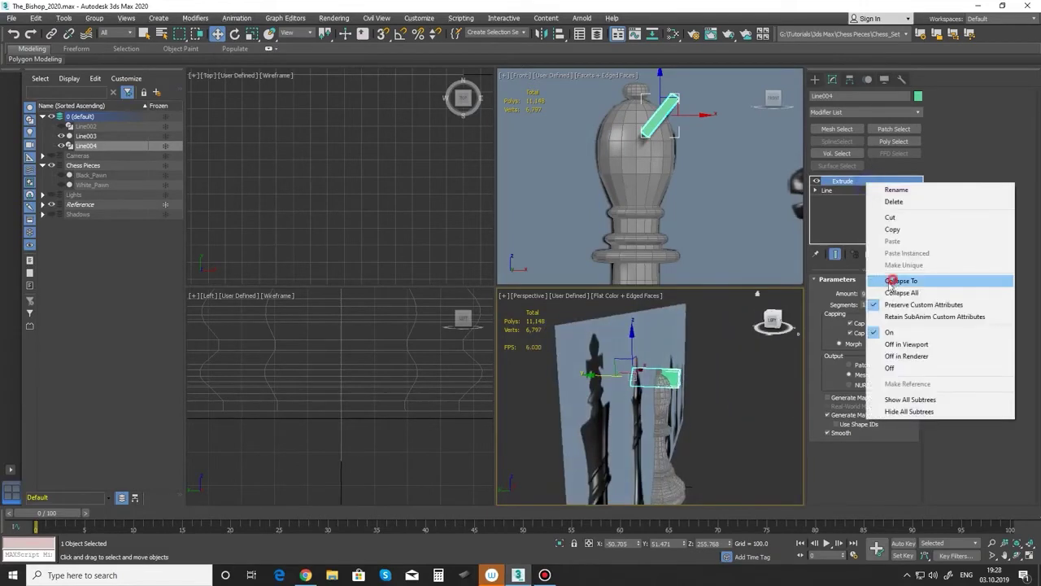
pyautogui.click(890, 279)
pyautogui.click(570, 331)
pyautogui.rightClick(851, 180)
pyautogui.click(894, 260)
# Step: Isolate the bishop and slab in a maximized Perspective view, with the bishop selected
pyautogui.moveTo(700, 423)
pyautogui.keyDown('alt'); pyautogui.mouseDown(button='middle')
pyautogui.moveTo(640, 424)
pyautogui.moveTo(669, 394)
pyautogui.mouseUp(button='middle'); pyautogui.keyUp('alt')
pyautogui.keyDown('ctrl'); pyautogui.click(667, 381); pyautogui.keyUp('ctrl')
pyautogui.hotkey('alt', 'q')
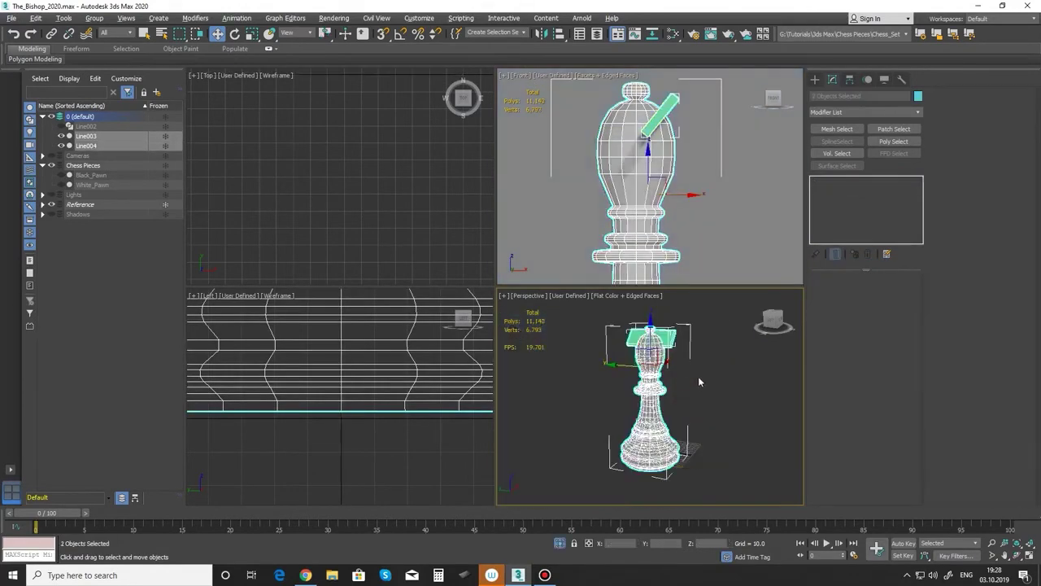
pyautogui.hotkey('alt', 'w')
pyautogui.keyDown('alt'); pyautogui.moveTo(653, 344); pyautogui.dragTo(558, 348, button='middle'); pyautogui.keyUp('alt')
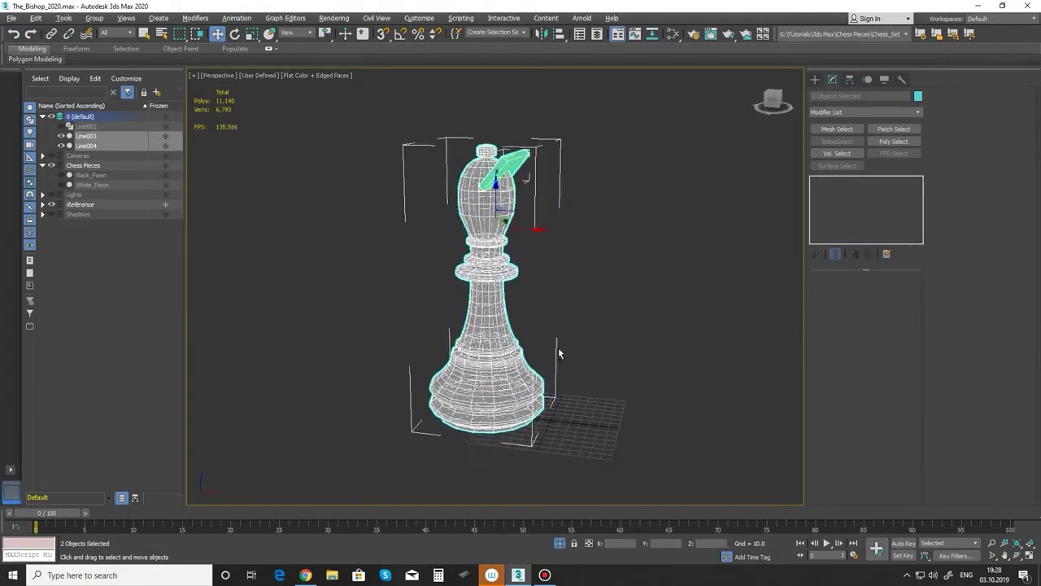
pyautogui.click(629, 335)
pyautogui.click(491, 327)
# Step: Make the bishop a Compound Boolean and subtract the slab operand from it
pyautogui.click(814, 79)
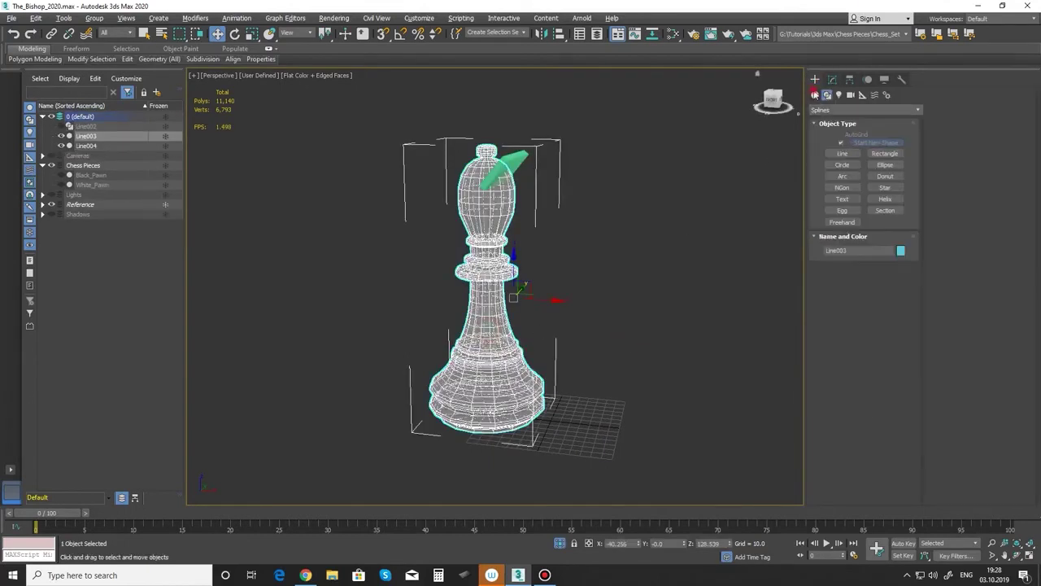
pyautogui.click(836, 109)
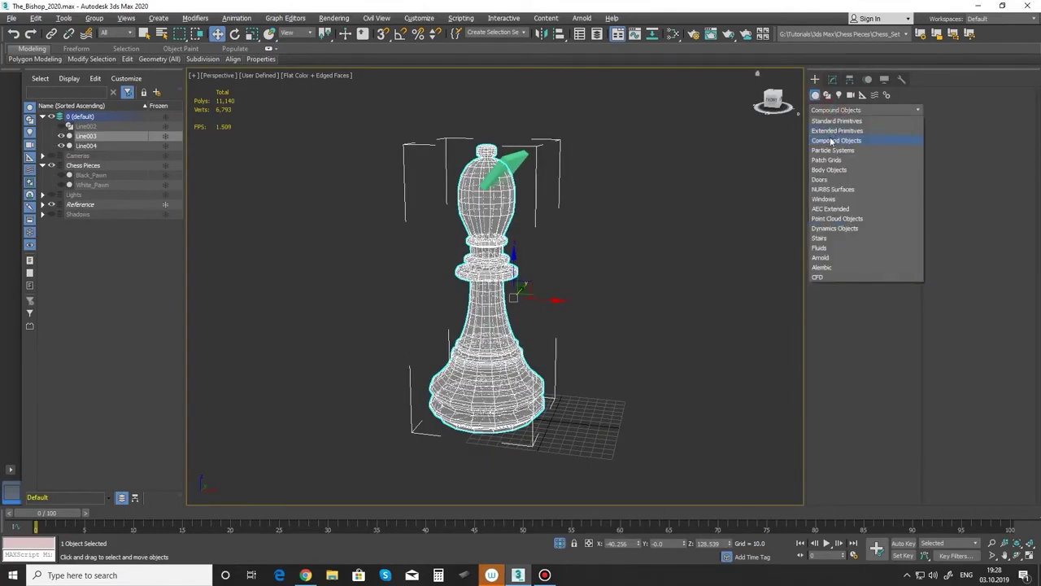
pyautogui.click(831, 141)
pyautogui.click(884, 202)
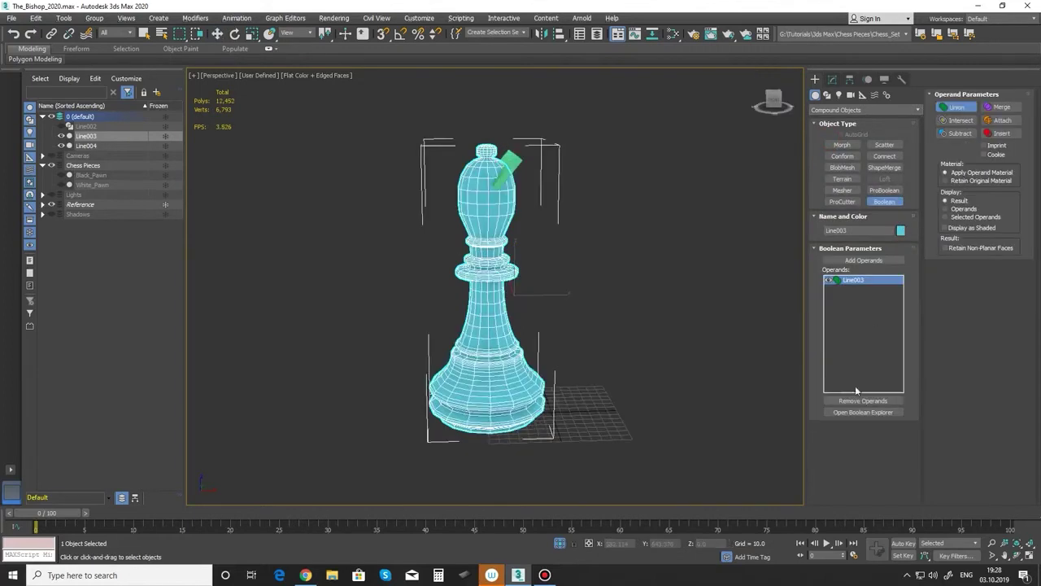
pyautogui.click(864, 260)
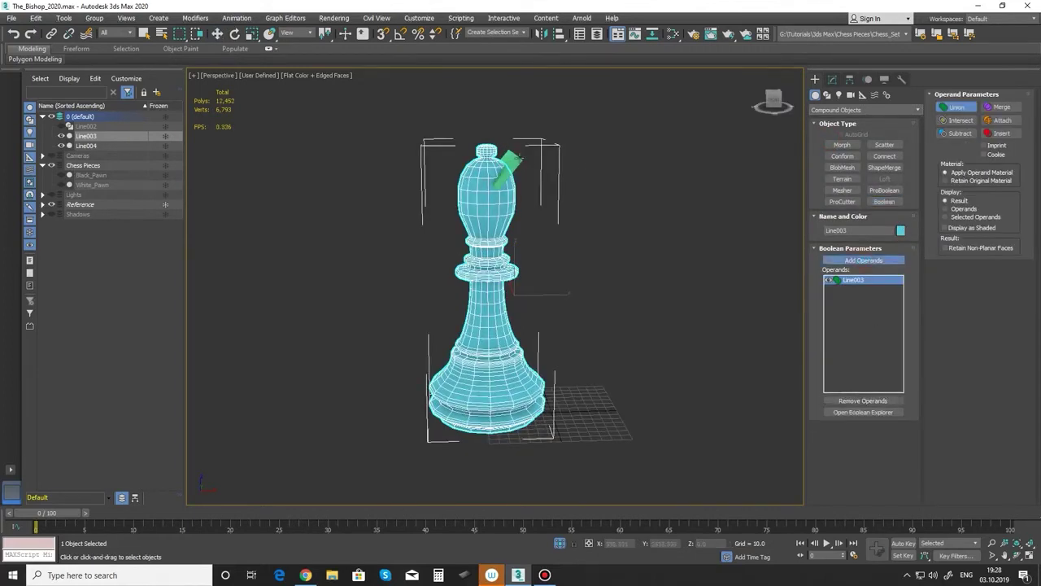
pyautogui.click(508, 167)
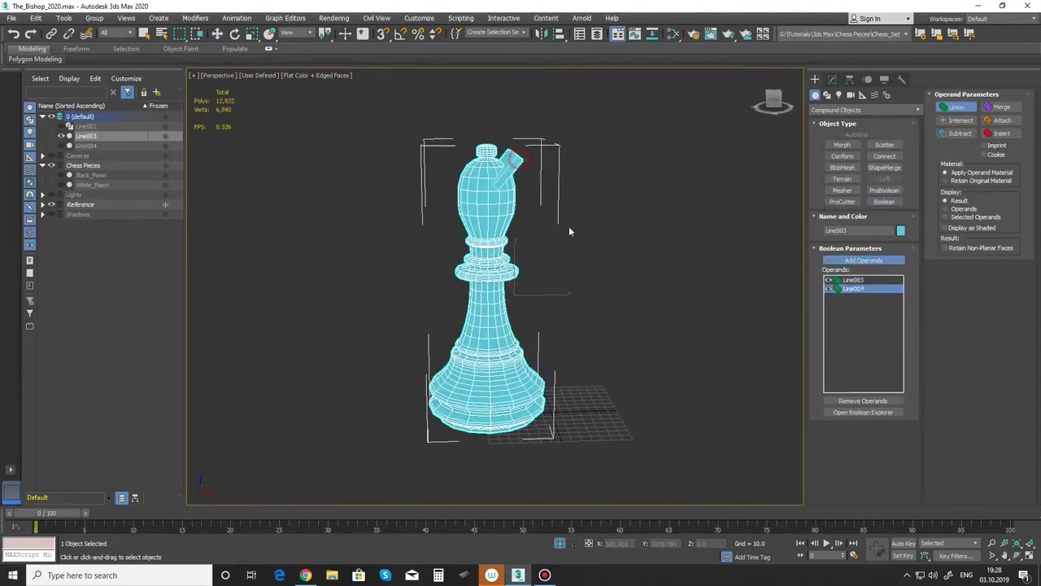
pyautogui.click(959, 134)
# Step: Inspect the carved slit and bring up the Boolean's modifier options
pyautogui.moveTo(648, 198)
pyautogui.keyDown('alt'); pyautogui.mouseDown(button='middle')
pyautogui.moveTo(551, 246)
pyautogui.moveTo(523, 229)
pyautogui.mouseUp(button='middle'); pyautogui.keyUp('alt')
pyautogui.scroll(4, 536, 234)
pyautogui.scroll(-1, 554, 240)
pyautogui.press('w')
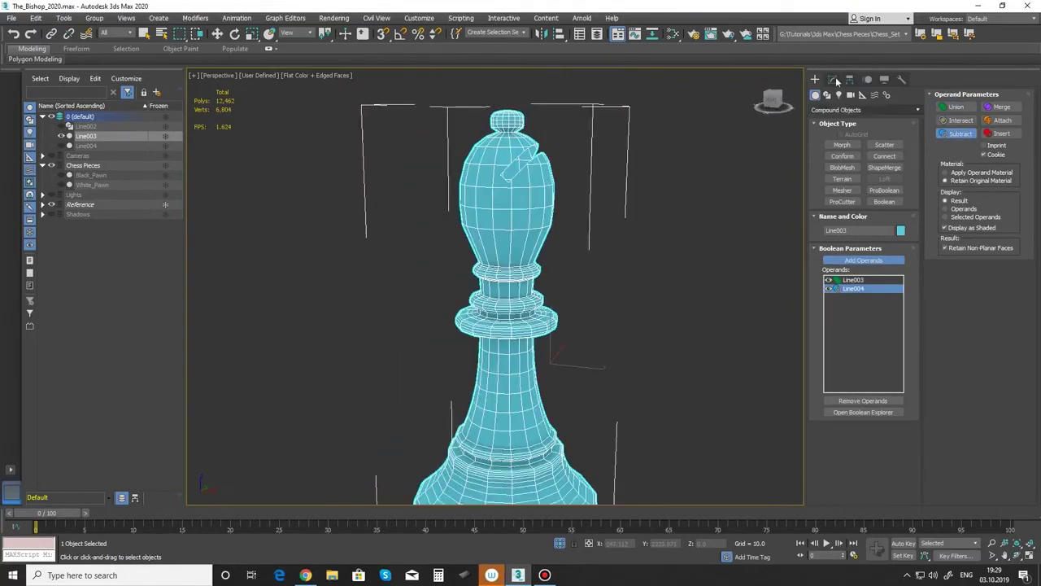
pyautogui.click(832, 79)
pyautogui.rightClick(850, 187)
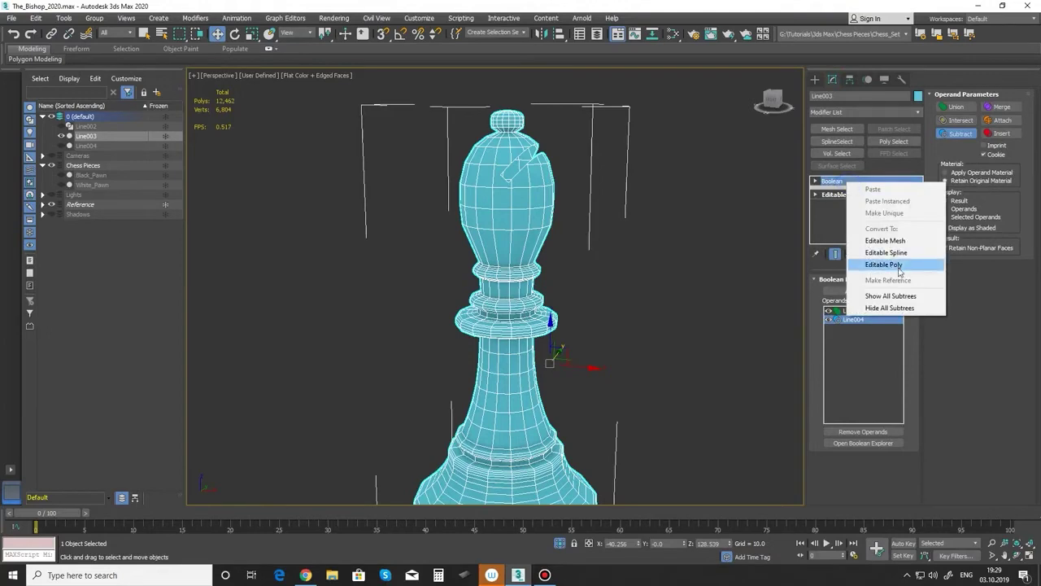
# Step: Convert the Boolean to Editable Poly and select edges along the slit
pyautogui.click(874, 264)
pyautogui.click(848, 291)
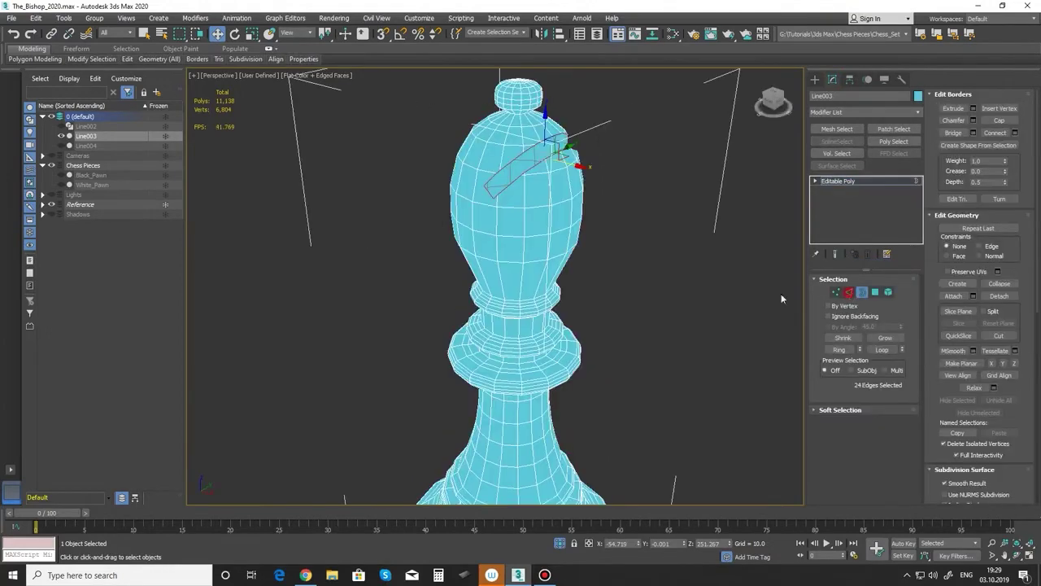
pyautogui.scroll(-1, 485, 190)
pyautogui.click(489, 194)
pyautogui.keyDown('alt'); pyautogui.moveTo(489, 194); pyautogui.dragTo(620, 239, button='middle'); pyautogui.keyUp('alt')
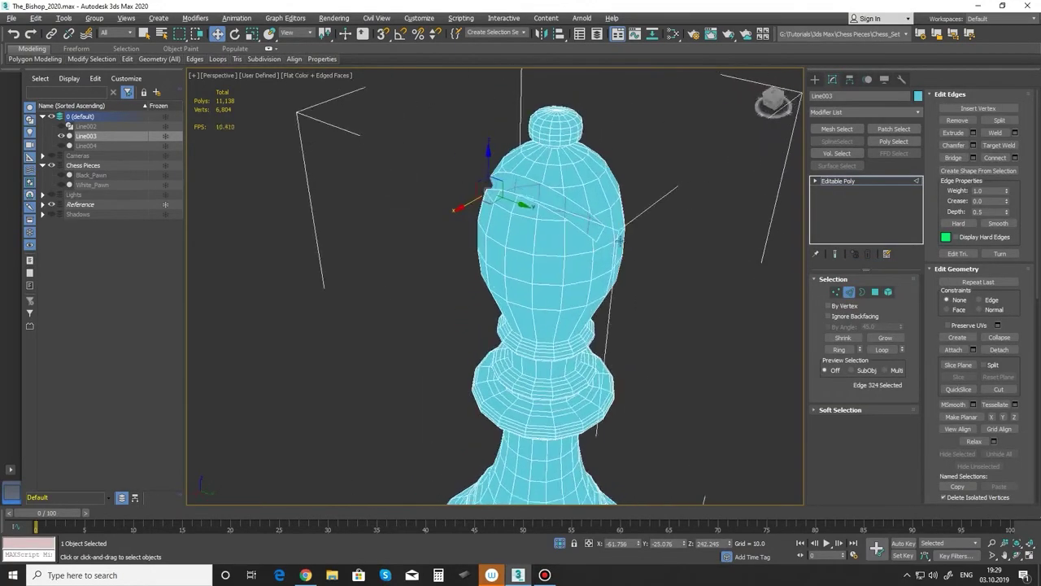
pyautogui.click(600, 233)
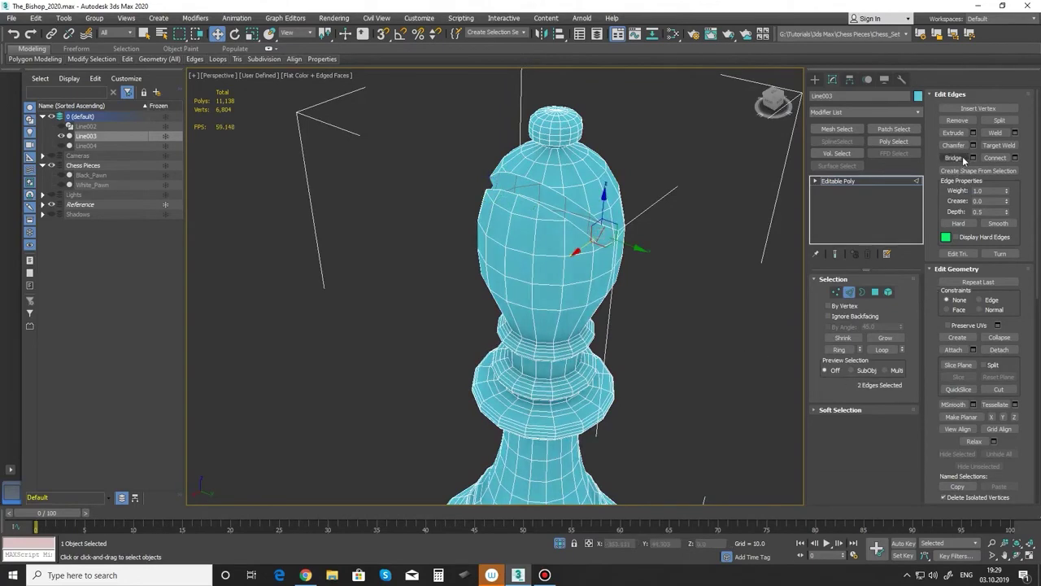
pyautogui.keyDown('alt'); pyautogui.moveTo(616, 317); pyautogui.dragTo(694, 308, button='middle'); pyautogui.keyUp('alt')
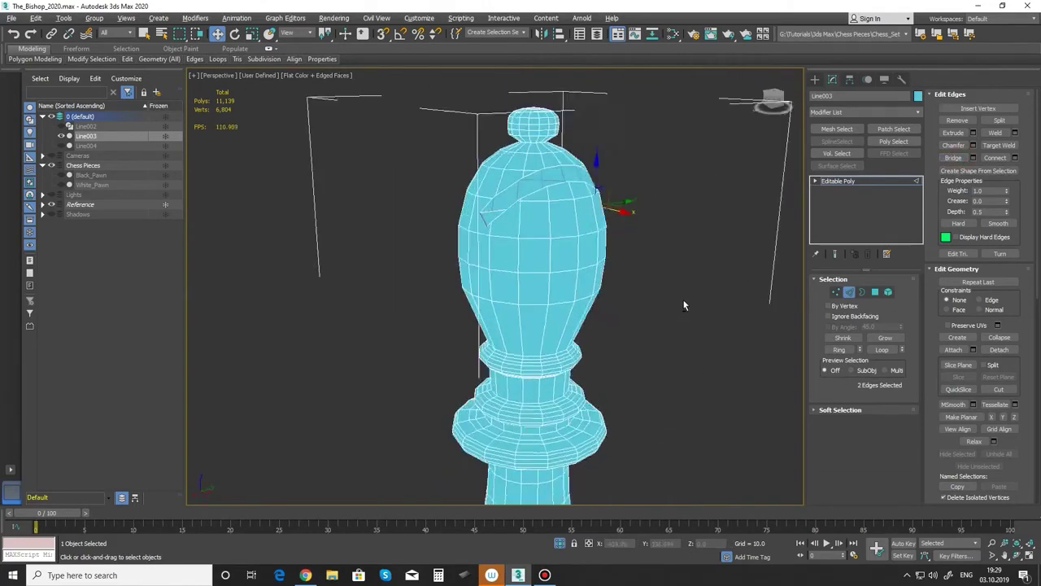
# Step: Cap the slit's two open borders, then deselect and frame the whole bishop
pyautogui.click(861, 292)
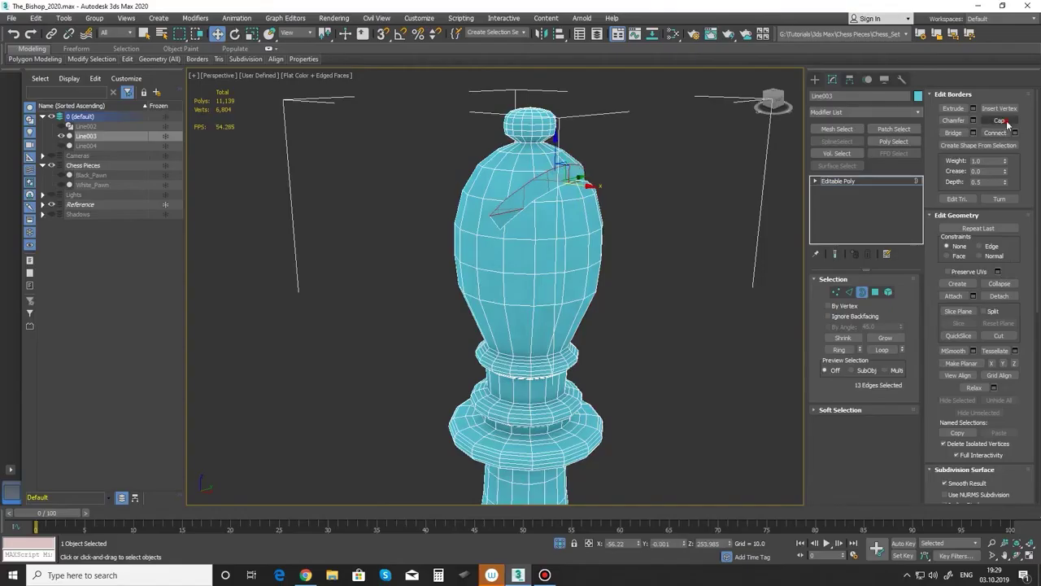
pyautogui.keyDown('alt'); pyautogui.moveTo(619, 309); pyautogui.dragTo(573, 217, button='middle'); pyautogui.keyUp('alt')
pyautogui.click(573, 215)
pyautogui.moveTo(792, 222)
pyautogui.keyDown('alt'); pyautogui.mouseDown(button='middle')
pyautogui.moveTo(614, 334)
pyautogui.moveTo(836, 301)
pyautogui.mouseUp(button='middle'); pyautogui.keyUp('alt')
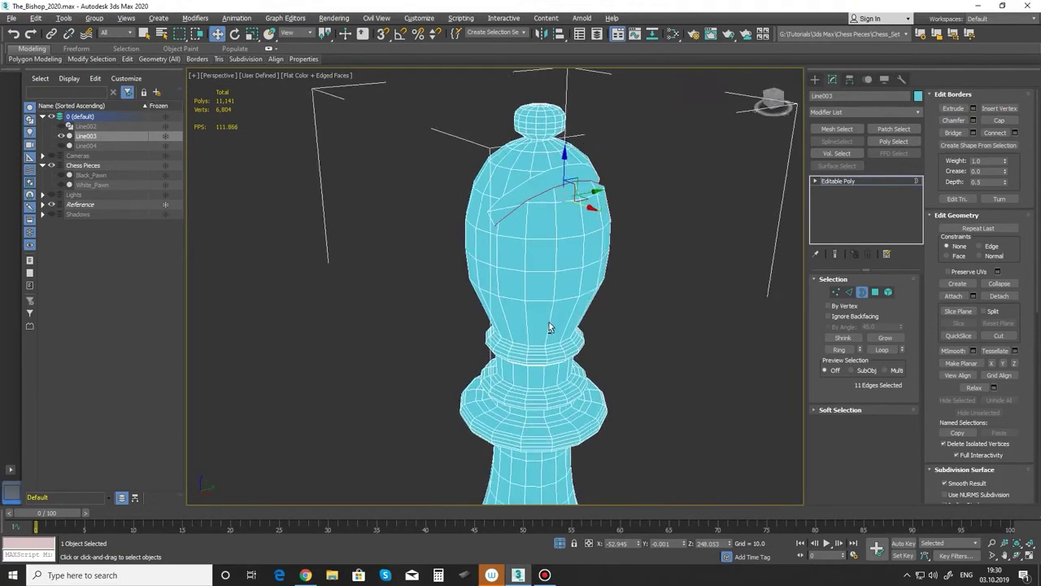
pyautogui.click(864, 292)
pyautogui.click(639, 332)
pyautogui.scroll(-5, 639, 332)
pyautogui.moveTo(618, 302)
pyautogui.mouseDown(button='middle')
pyautogui.moveTo(700, 335)
pyautogui.moveTo(615, 318)
pyautogui.moveTo(521, 228)
pyautogui.moveTo(551, 237)
pyautogui.moveTo(554, 256)
pyautogui.mouseUp(button='middle')
pyautogui.scroll(5, 615, 318)
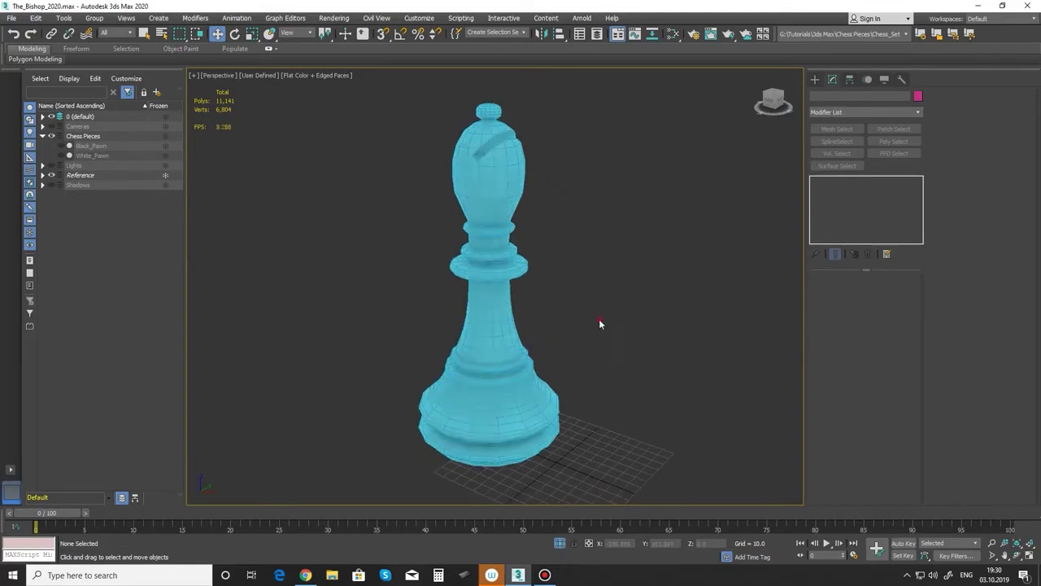
# Step: Enable Safe Frame, shrink the bishop within it, and run a test render
pyautogui.click(470, 298)
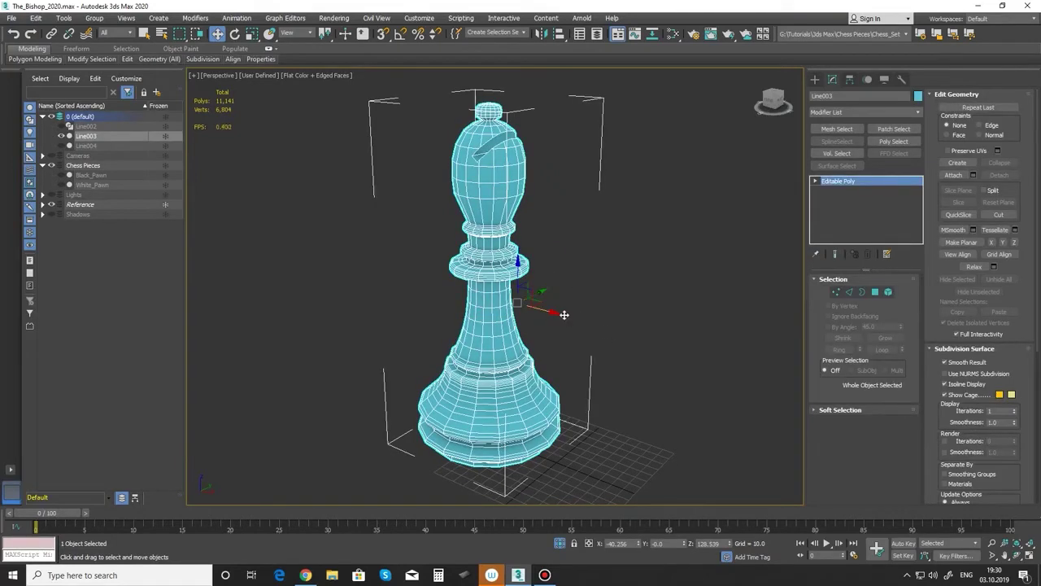
pyautogui.hotkey('shift', 'f')
pyautogui.scroll(-3, 563, 259)
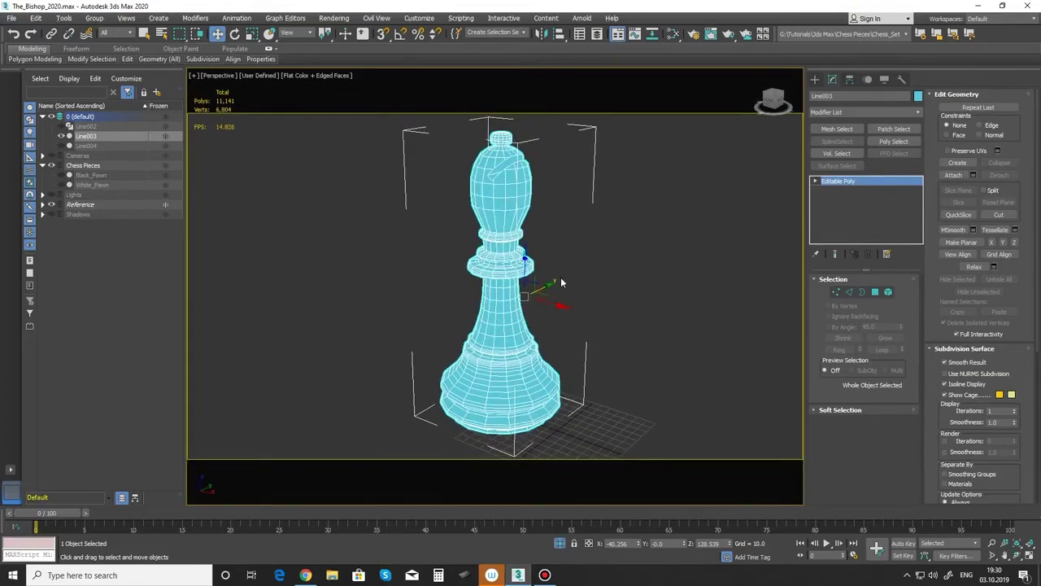
pyautogui.moveTo(560, 277); pyautogui.dragTo(567, 277, button='middle')
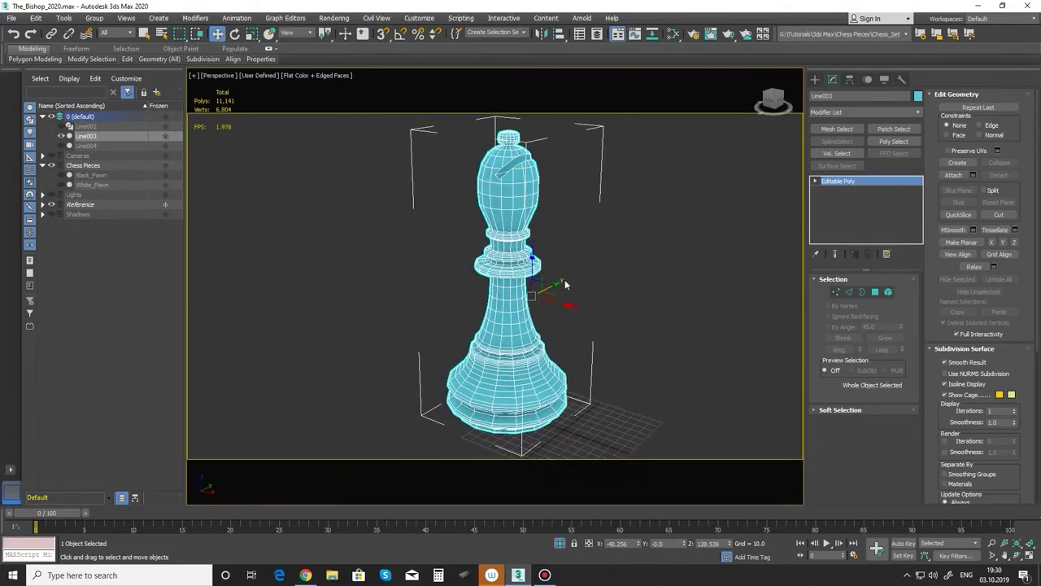
pyautogui.hotkey('shift', 'q')
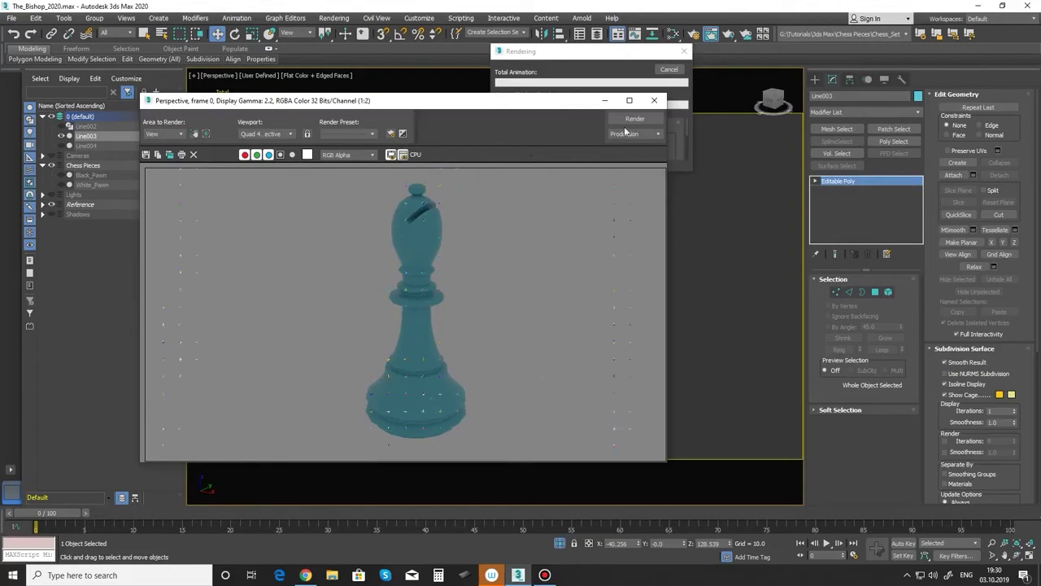
pyautogui.click(668, 68)
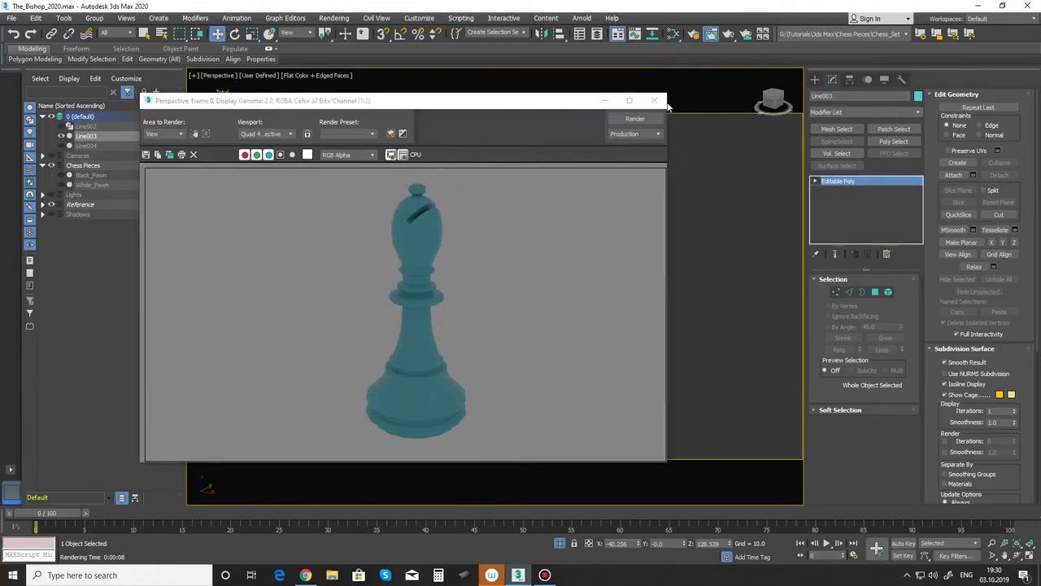
pyautogui.click(655, 100)
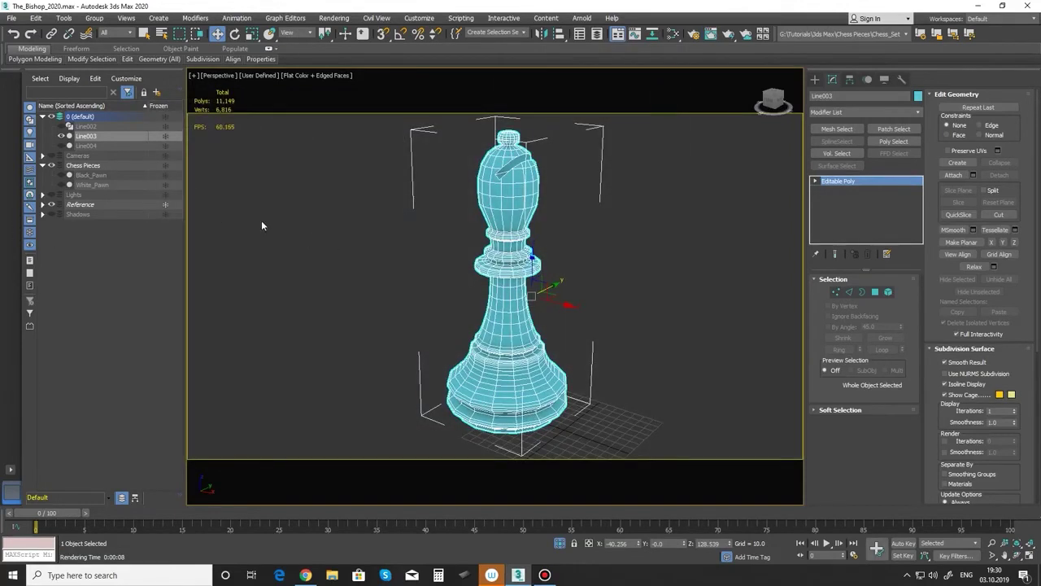
# Step: Set the environment background colour to near-white (237)
pyautogui.press('8')
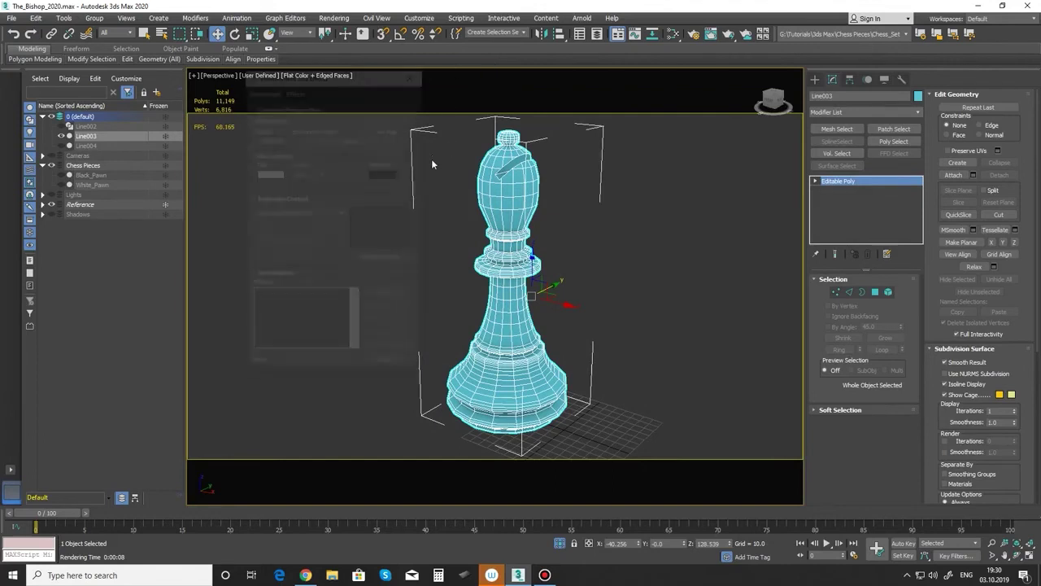
pyautogui.click(269, 169)
pyautogui.moveTo(315, 127); pyautogui.dragTo(317, 148)
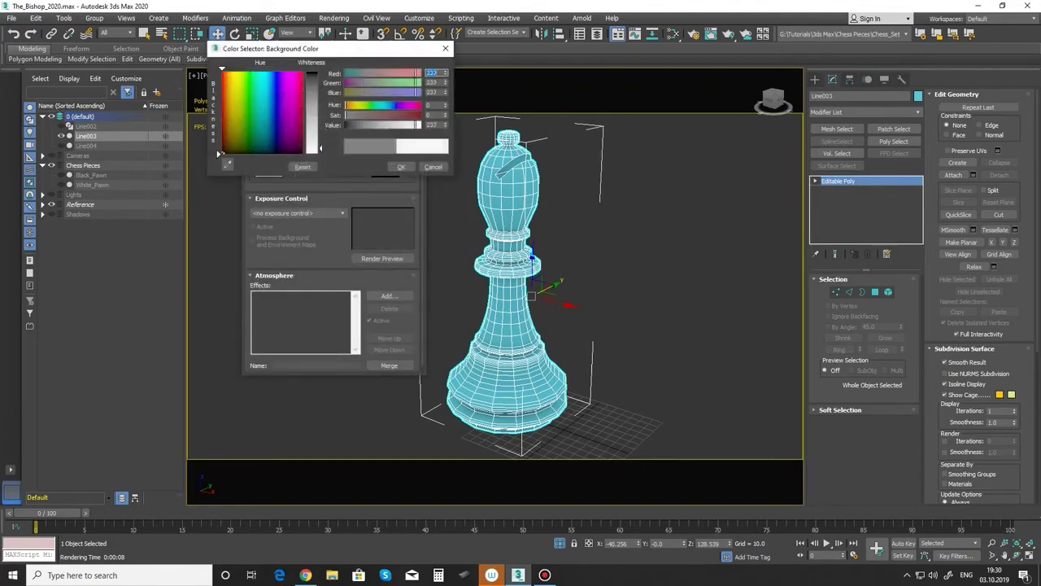
pyautogui.click(399, 167)
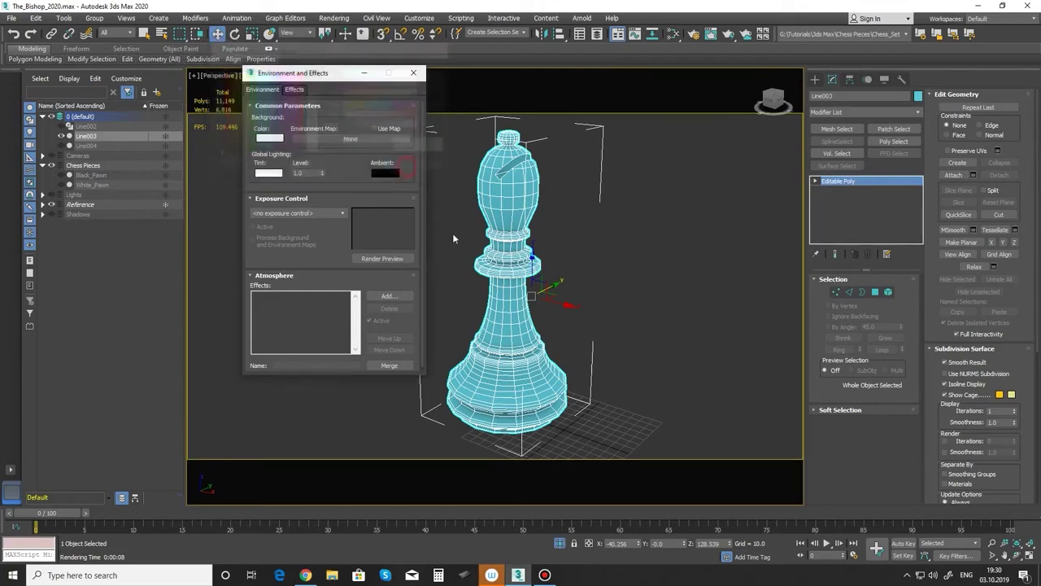
pyautogui.click(419, 72)
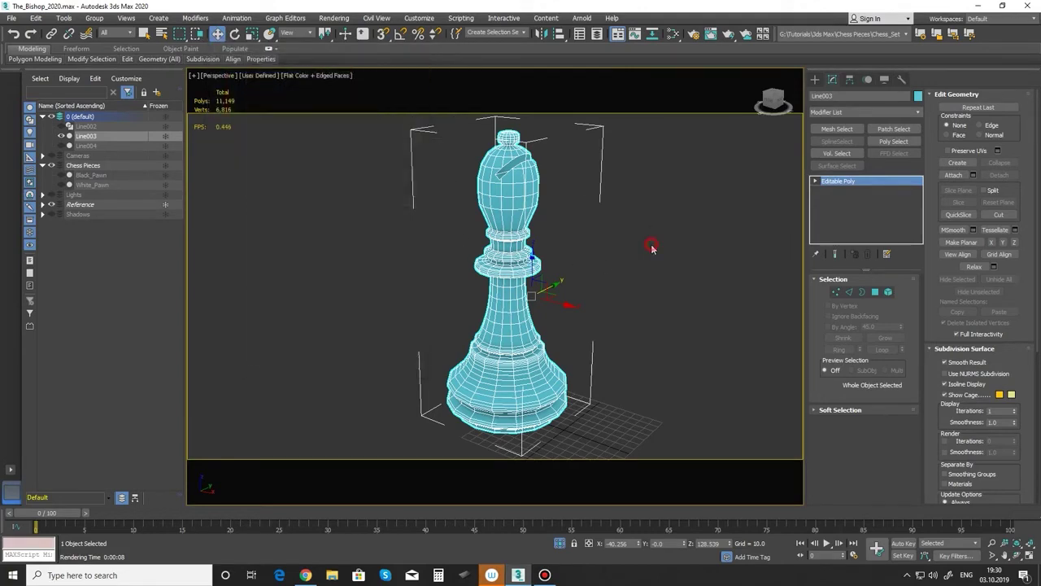
# Step: Re-render the bishop against the near-white background, then reselect it
pyautogui.click(651, 244)
pyautogui.hotkey('shift', 'q')
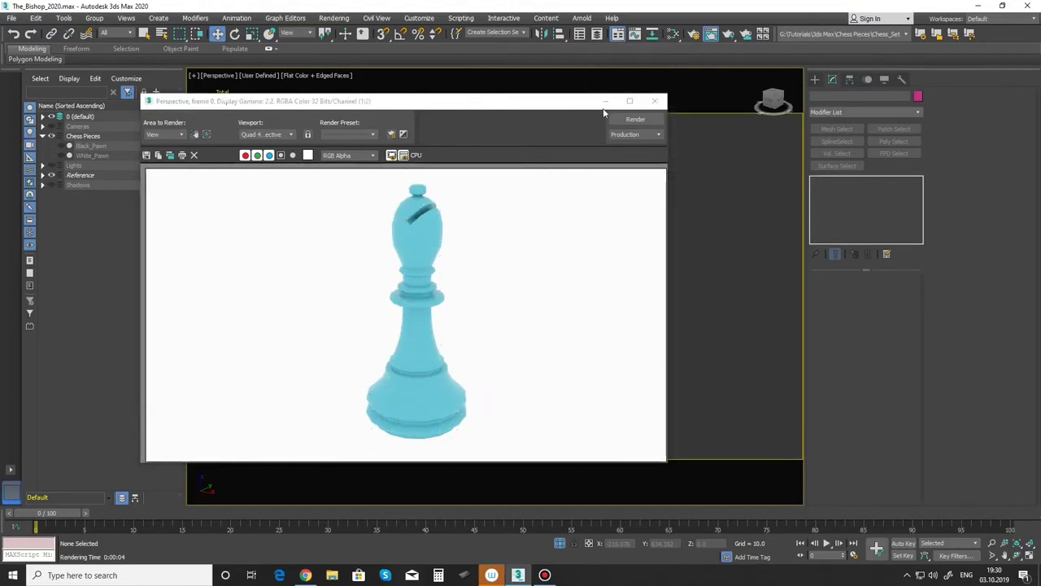
pyautogui.click(655, 103)
pyautogui.click(495, 205)
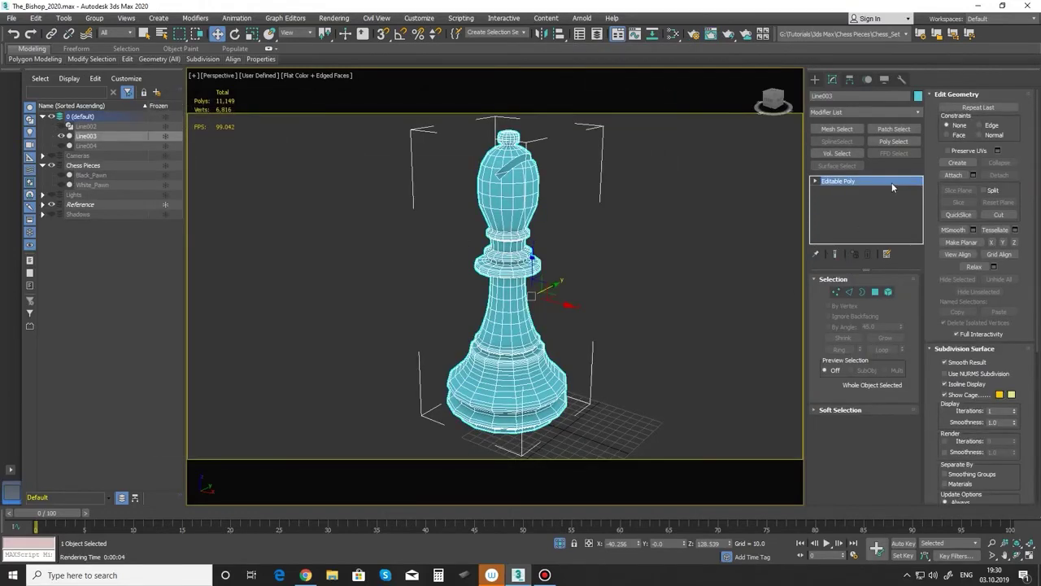
# Step: Add a TurboSmooth modifier to the bishop
pyautogui.click(907, 112)
pyautogui.scroll(-5, 862, 244)
pyautogui.scroll(-3, 862, 244)
pyautogui.click(839, 128)
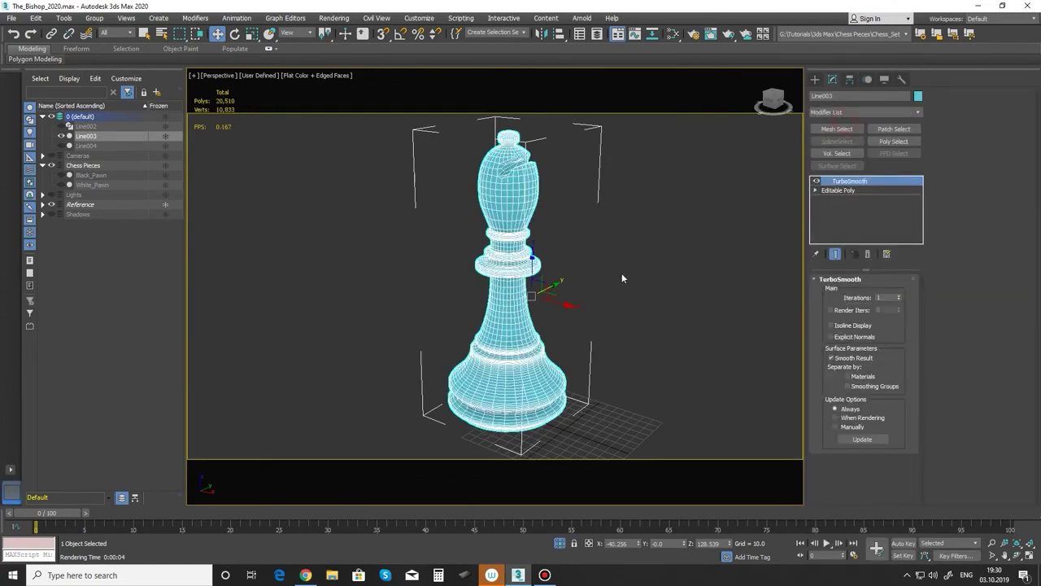
# Step: Inset the slit's polygons in Editable Poly, then turn TurboSmooth back on
pyautogui.click(846, 190)
pyautogui.scroll(3, 522, 164)
pyautogui.click(874, 293)
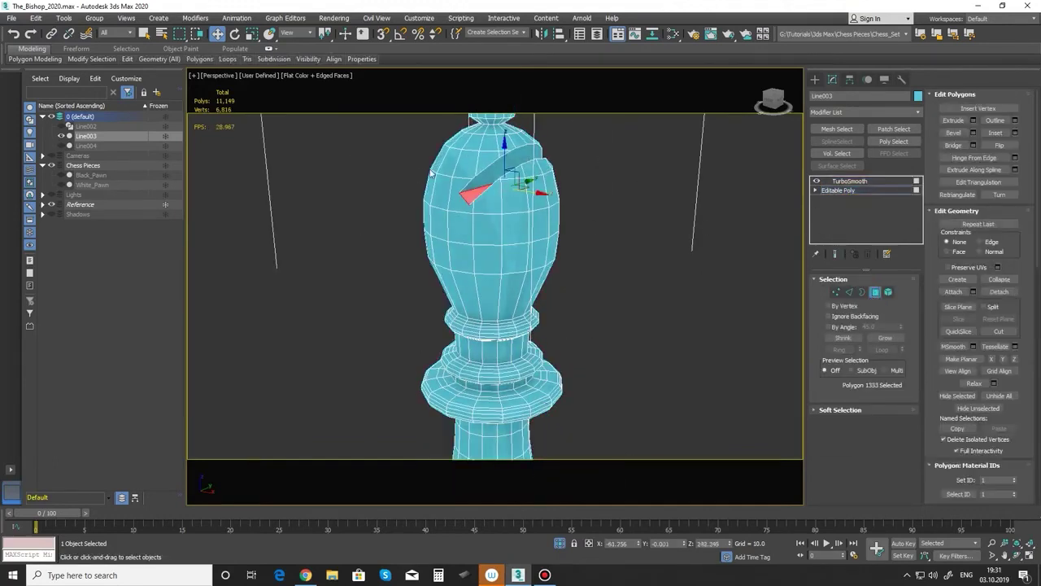
pyautogui.scroll(3, 484, 244)
pyautogui.moveTo(484, 244)
pyautogui.keyDown('alt'); pyautogui.mouseDown(button='middle')
pyautogui.moveTo(488, 220)
pyautogui.moveTo(694, 266)
pyautogui.mouseUp(button='middle'); pyautogui.keyUp('alt')
pyautogui.keyDown('shift'); pyautogui.click(480, 228); pyautogui.keyUp('shift')
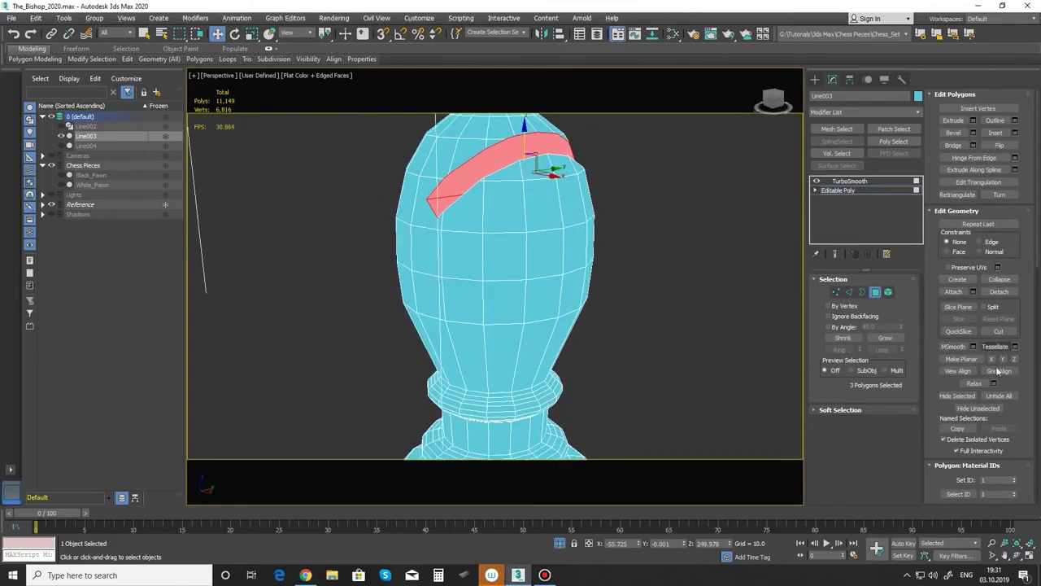
pyautogui.click(1014, 133)
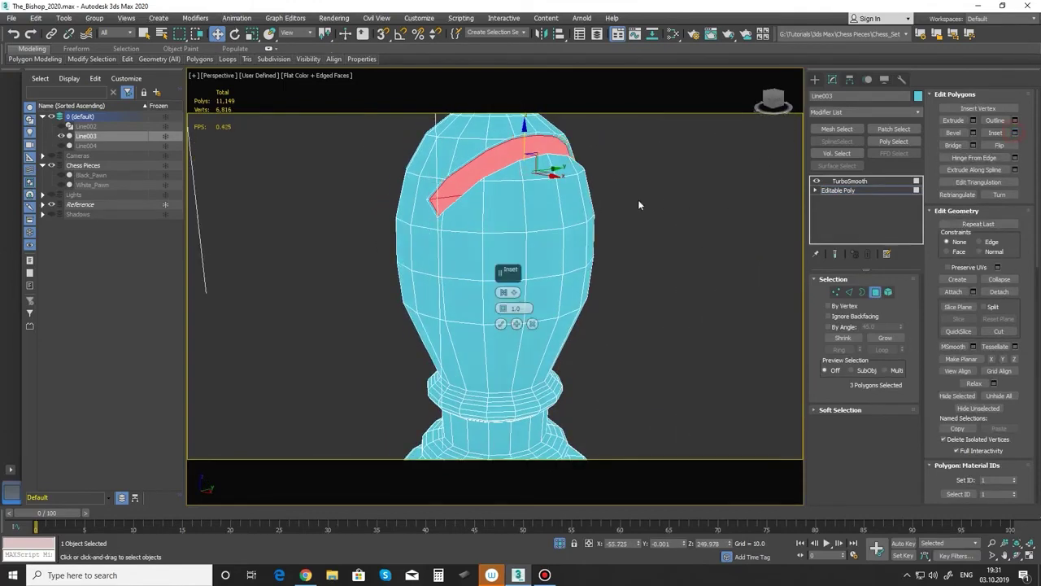
pyautogui.moveTo(501, 308); pyautogui.dragTo(508, 303)
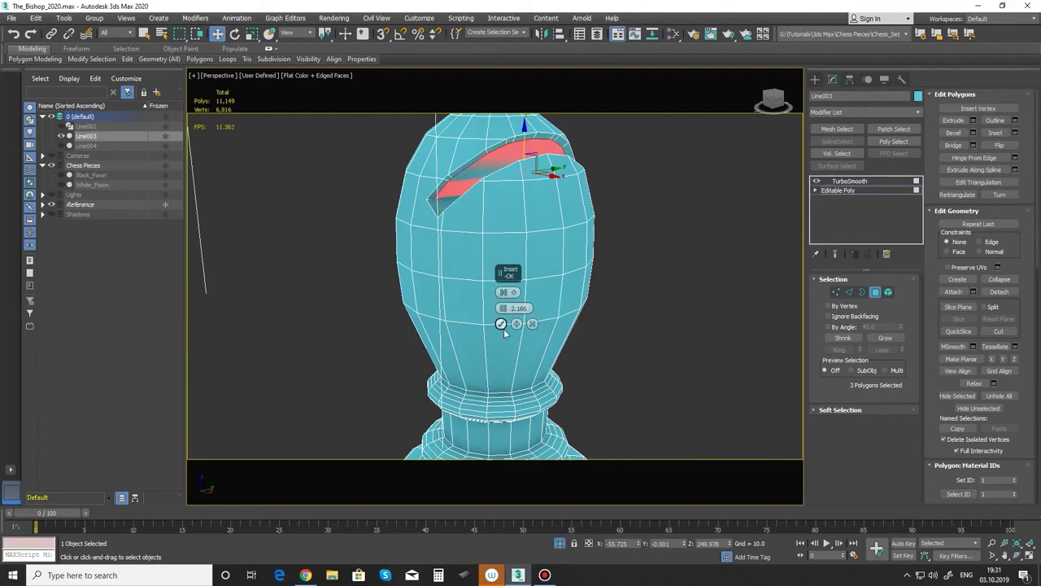
pyautogui.click(501, 323)
pyautogui.click(849, 181)
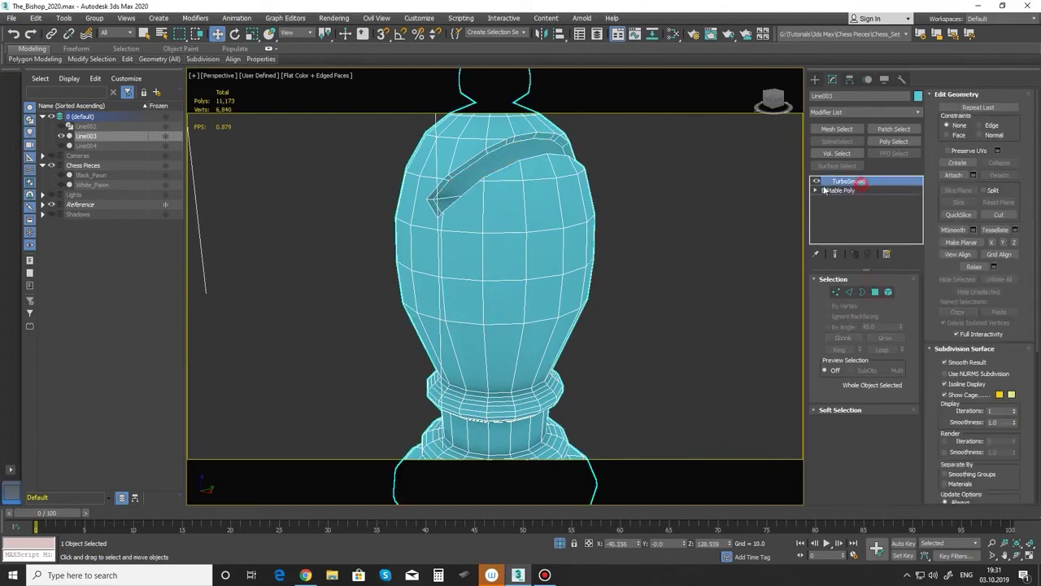
pyautogui.click(816, 183)
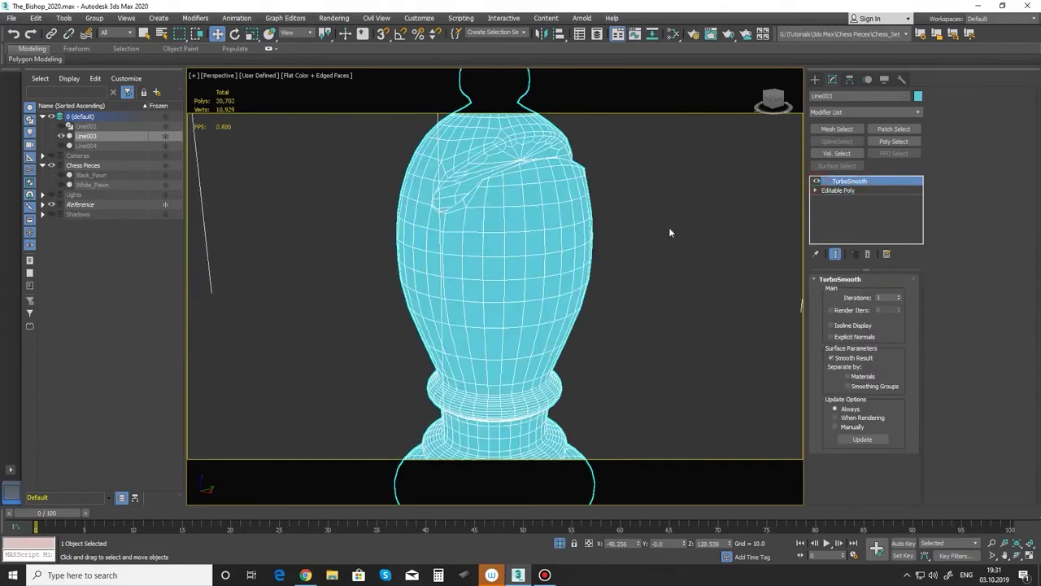
# Step: Orbit to a lower, more frontal view of the smoothed bishop
pyautogui.scroll(-4, 668, 227)
pyautogui.moveTo(650, 231)
pyautogui.keyDown('alt'); pyautogui.mouseDown(button='middle')
pyautogui.moveTo(700, 267)
pyautogui.moveTo(652, 262)
pyautogui.moveTo(684, 280)
pyautogui.moveTo(656, 274)
pyautogui.mouseUp(button='middle'); pyautogui.keyUp('alt')
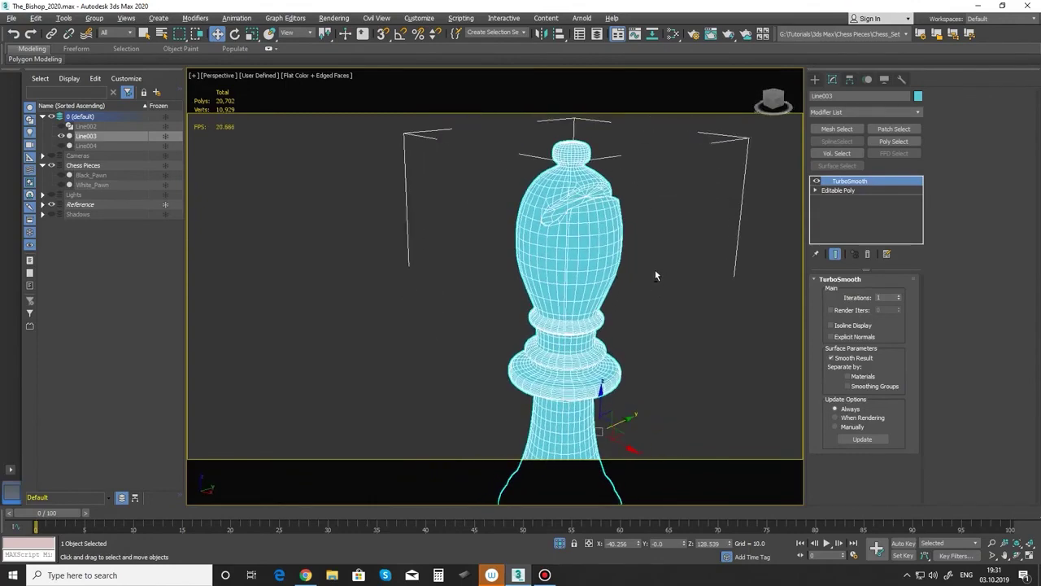
pyautogui.scroll(-5, 602, 268)
pyautogui.moveTo(551, 263)
pyautogui.keyDown('alt'); pyautogui.mouseDown(button='middle')
pyautogui.moveTo(537, 242)
pyautogui.moveTo(529, 248)
pyautogui.moveTo(528, 227)
pyautogui.mouseUp(button='middle'); pyautogui.keyUp('alt')
pyautogui.scroll(3, 529, 248)
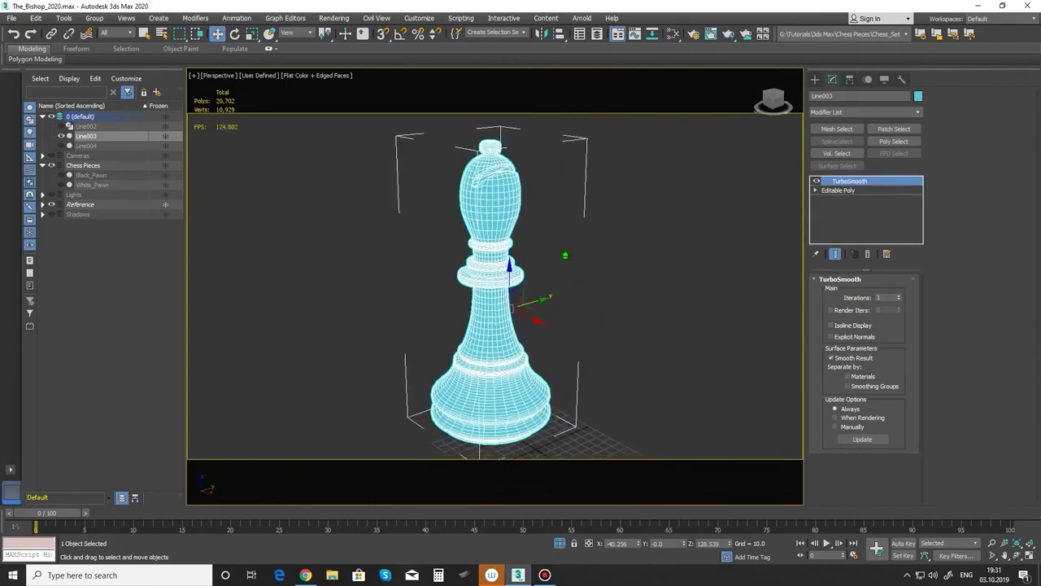
pyautogui.keyDown('alt'); pyautogui.moveTo(573, 290); pyautogui.dragTo(593, 285, button='middle'); pyautogui.keyUp('alt')
# Step: Render the deselected bishop, turn the view slightly, and render again
pyautogui.click(636, 297)
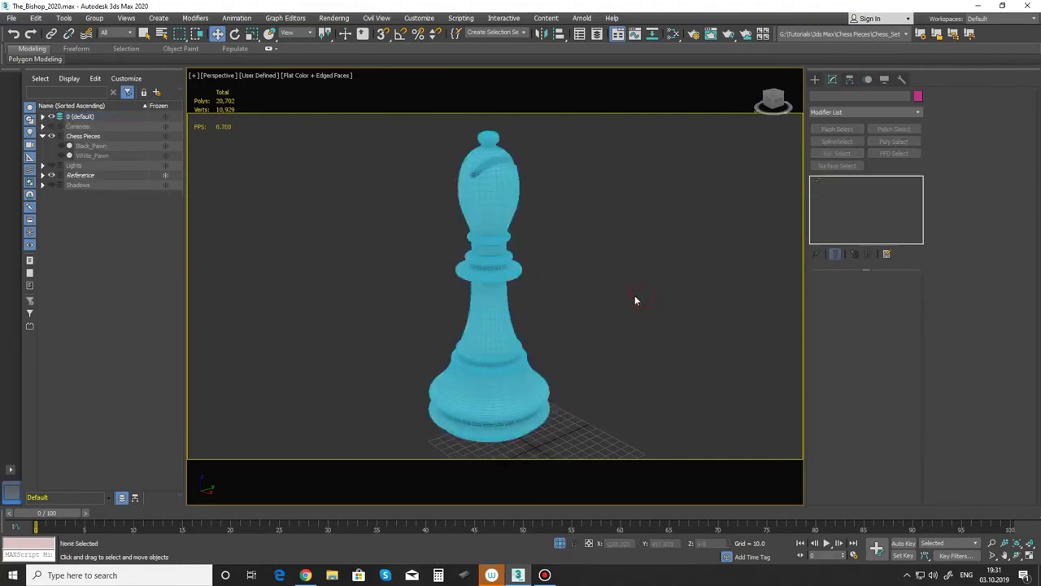
pyautogui.hotkey('shift', 'q')
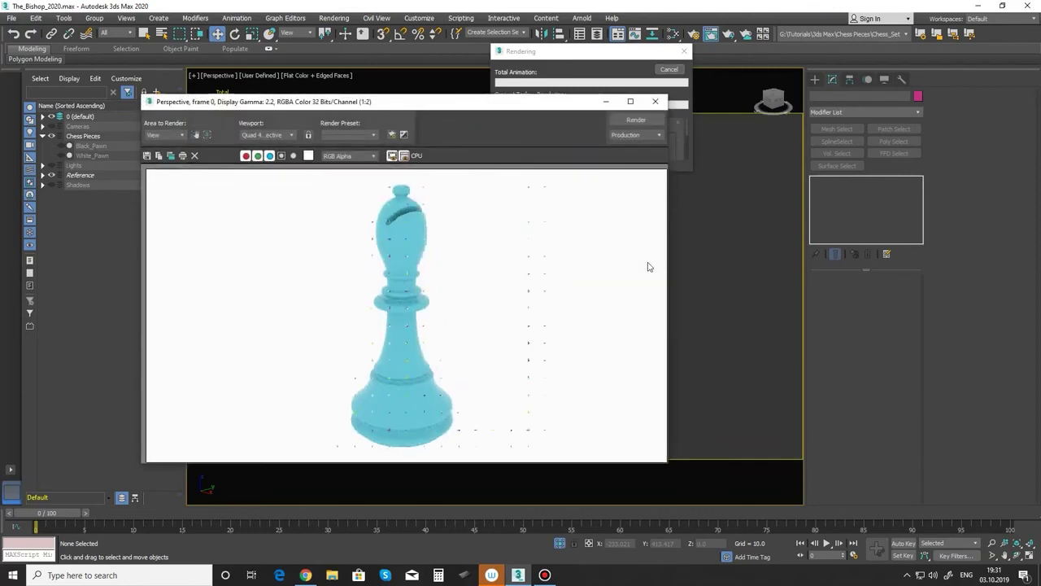
pyautogui.click(655, 100)
pyautogui.keyDown('alt'); pyautogui.moveTo(557, 280); pyautogui.dragTo(517, 282, button='middle'); pyautogui.keyUp('alt')
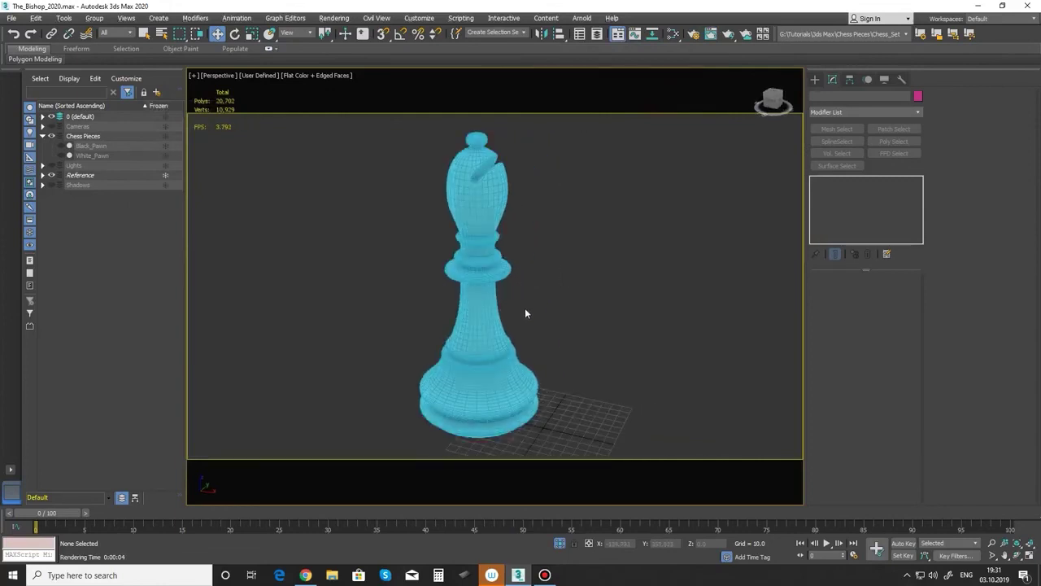
pyautogui.hotkey('shift', 'q')
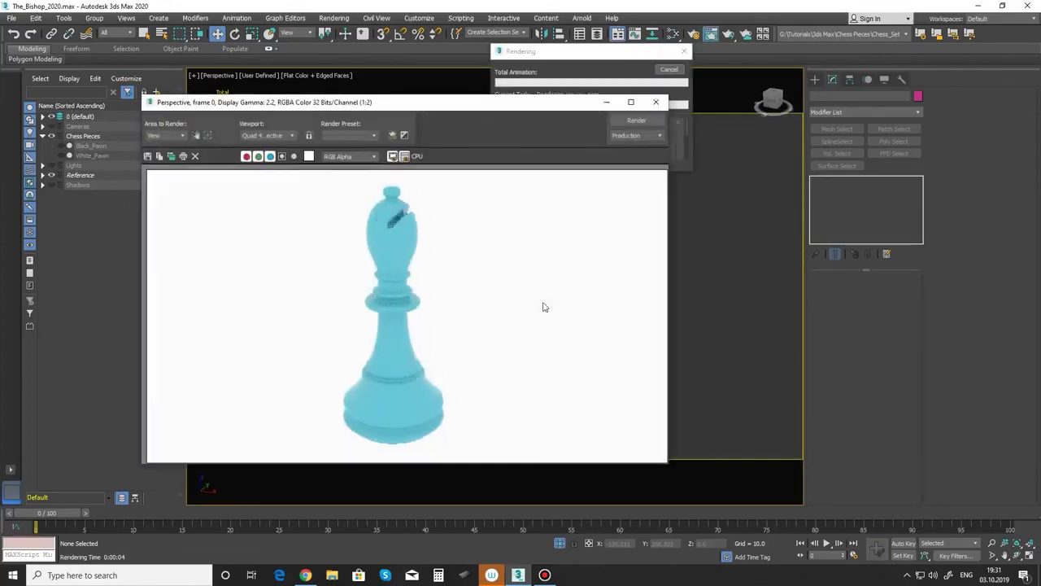